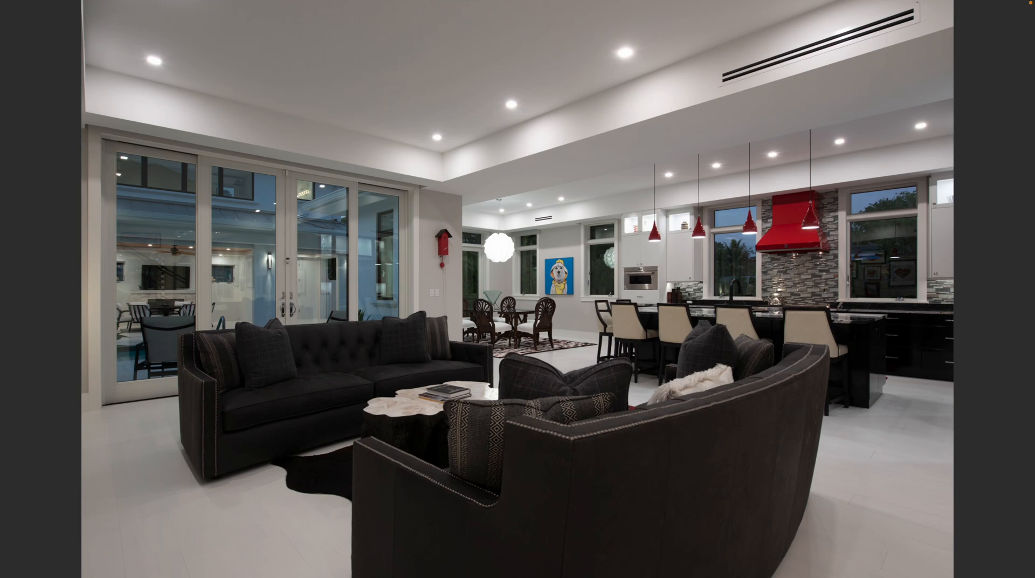
- Develop DSC_0764.NEF with Exposure +0.40, Contrast +55, Highlights -33, Tint +9, Vibrance -3 and Saturation +1, and open it as a document
key(super+Tab)
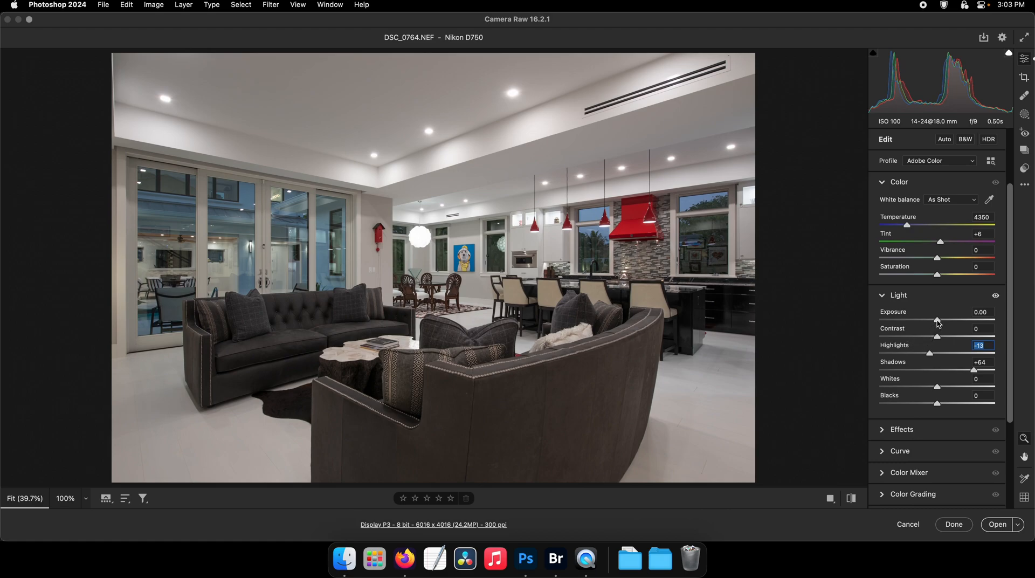
drag(937, 321, 919, 352)
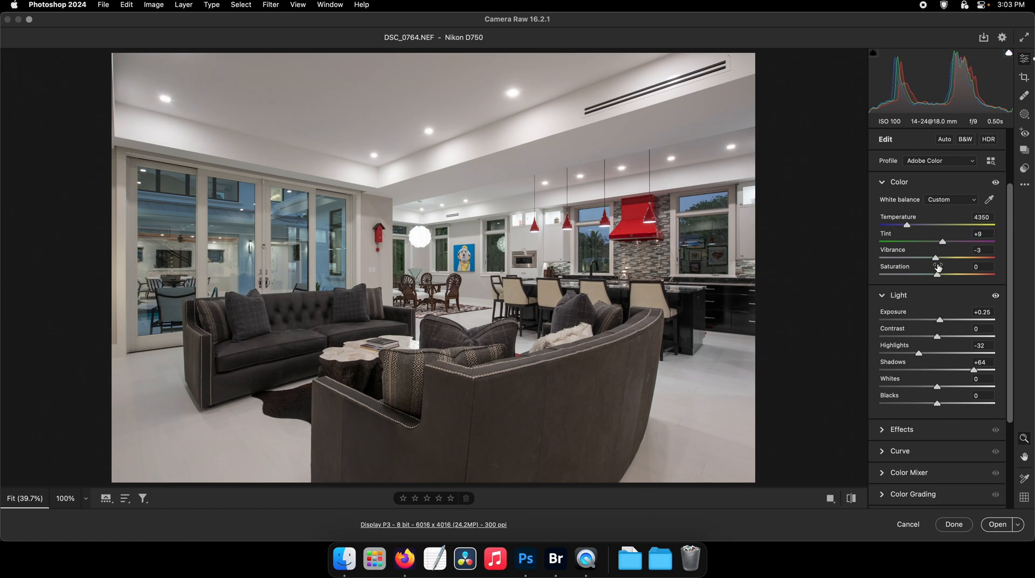
mouse_move(955, 340)
mouse_down()
mouse_move(941, 322)
mouse_move(965, 337)
mouse_up()
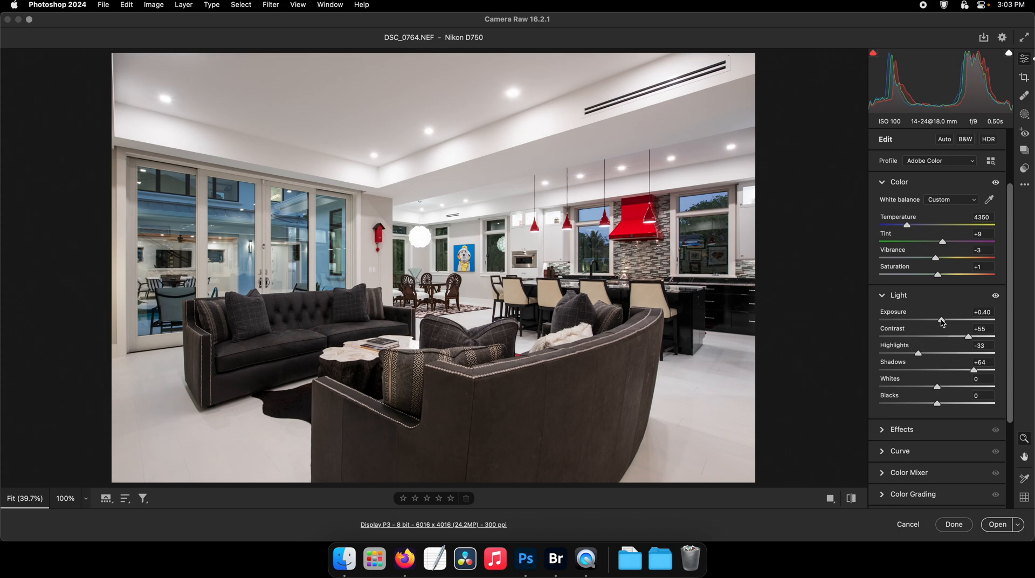
drag(941, 322, 942, 322)
text(4350)
key(Tab)
click(996, 524)
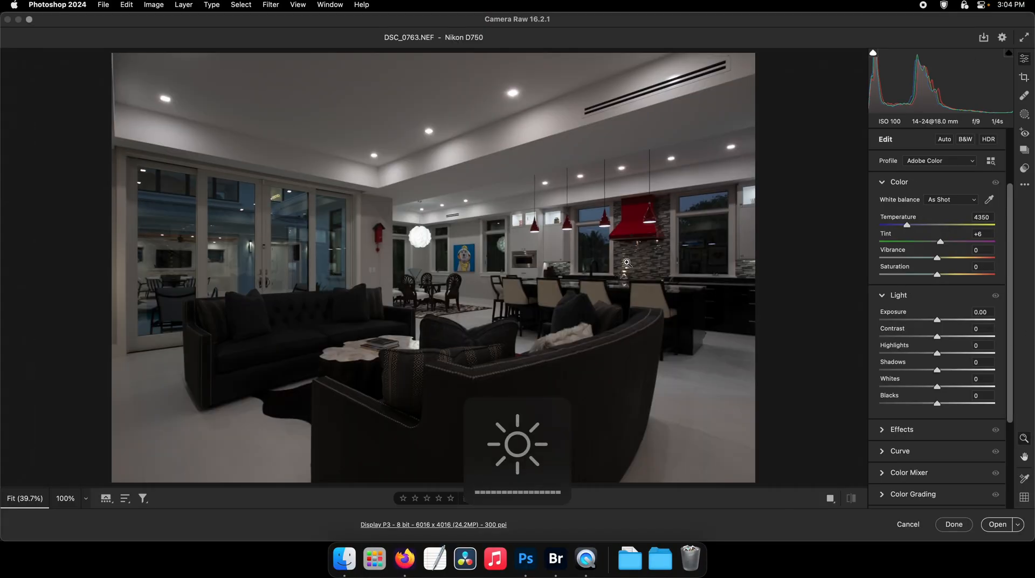
- Brighten the darker raw image DSC_0763.NEF with Shadows +69, Highlights -40 and Exposure +1.10
scroll(627, 263, up, 5)
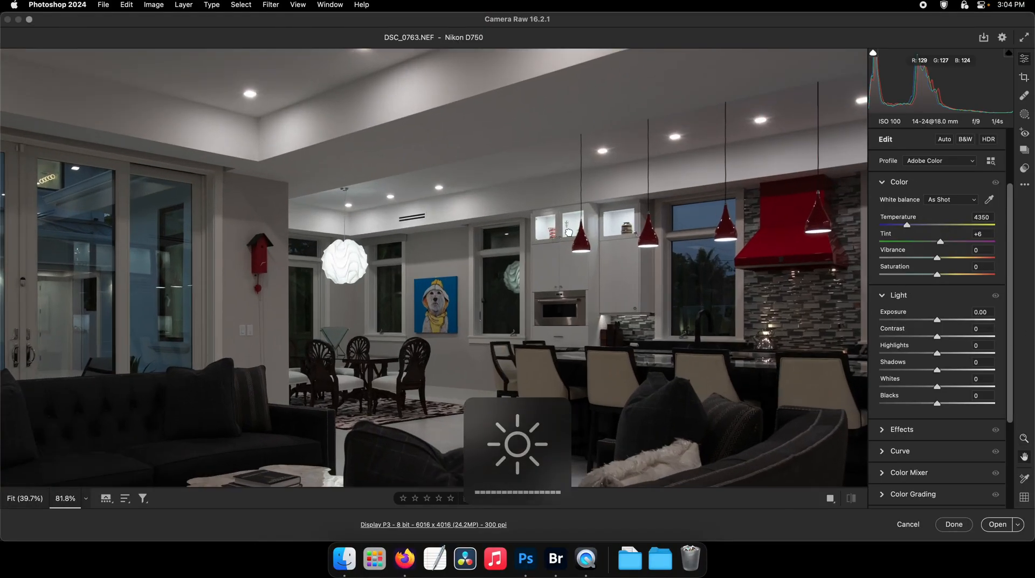
scroll(525, 237, up, 2)
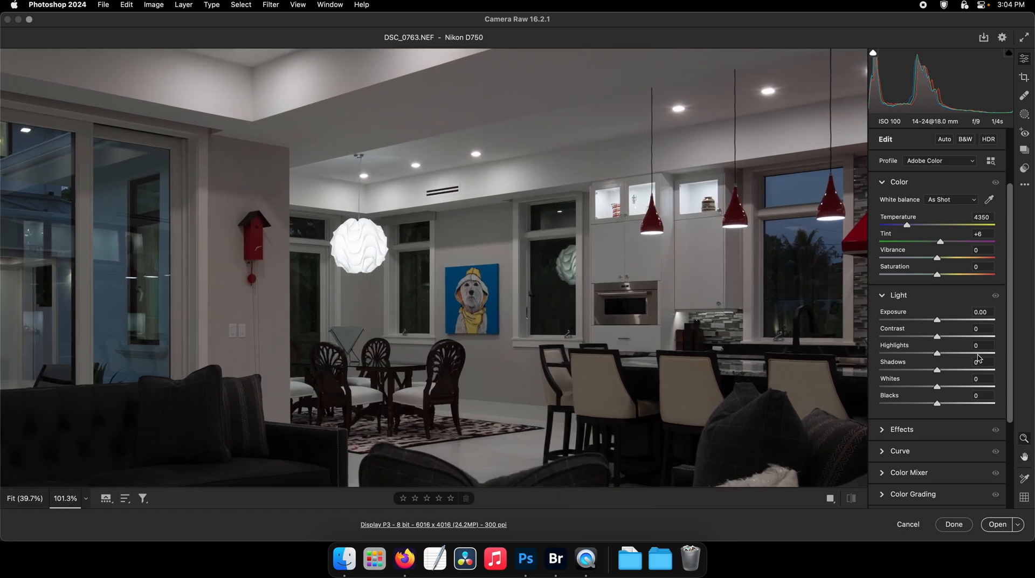
click(975, 369)
drag(936, 352, 914, 353)
drag(937, 320, 944, 320)
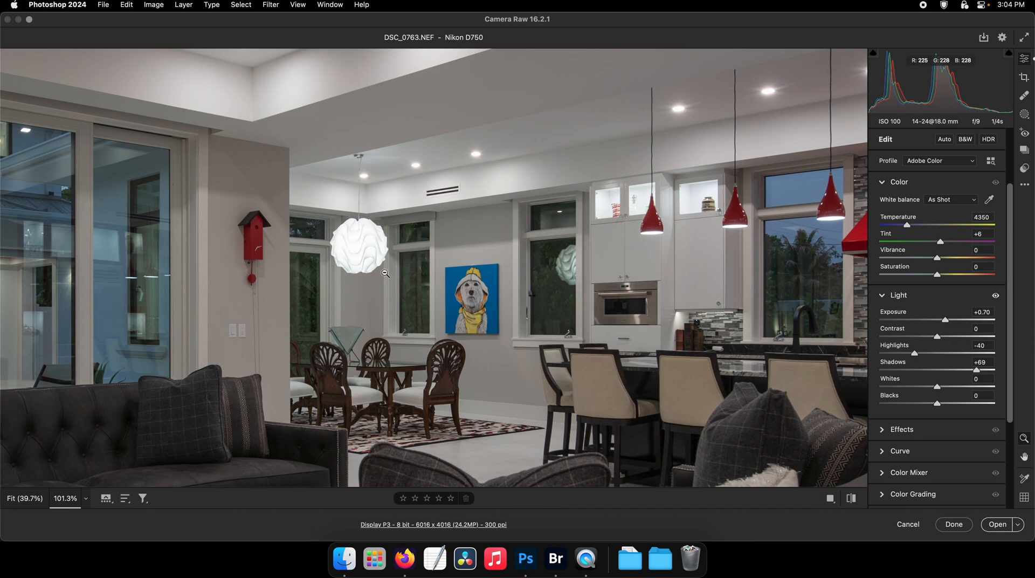
drag(942, 323, 949, 319)
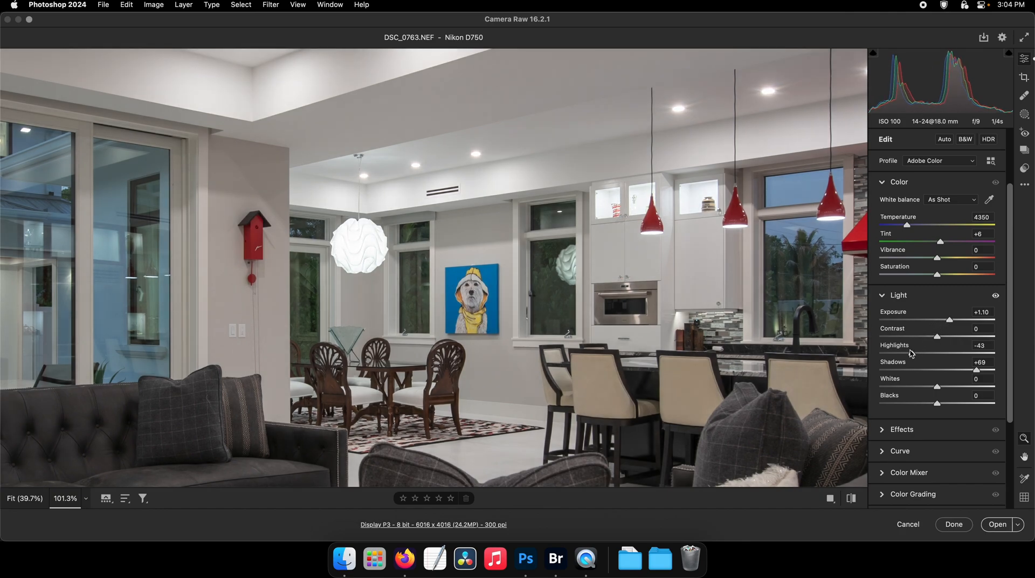
- Refine DSC_0763.NEF to Exposure +0.65, Contrast +51, Highlights -57 and Tint +8, and open it as a document
drag(911, 353, 950, 337)
click(947, 320)
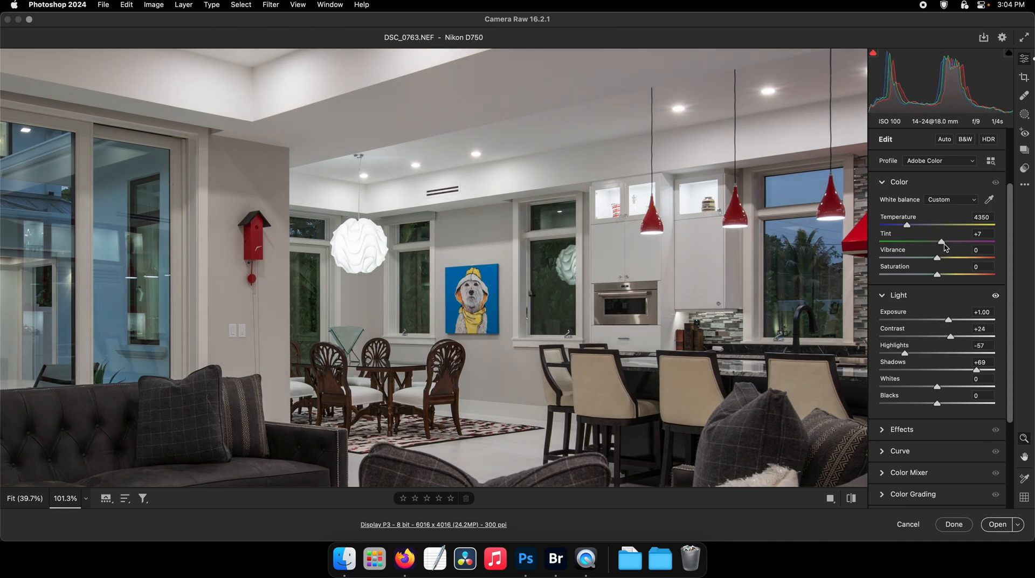
drag(948, 322, 962, 338)
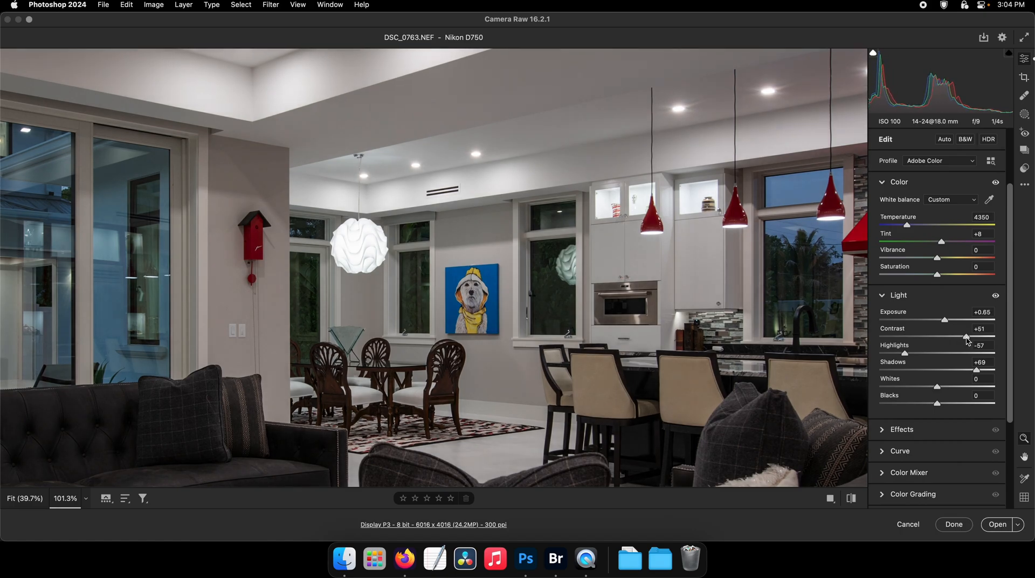
click(362, 234)
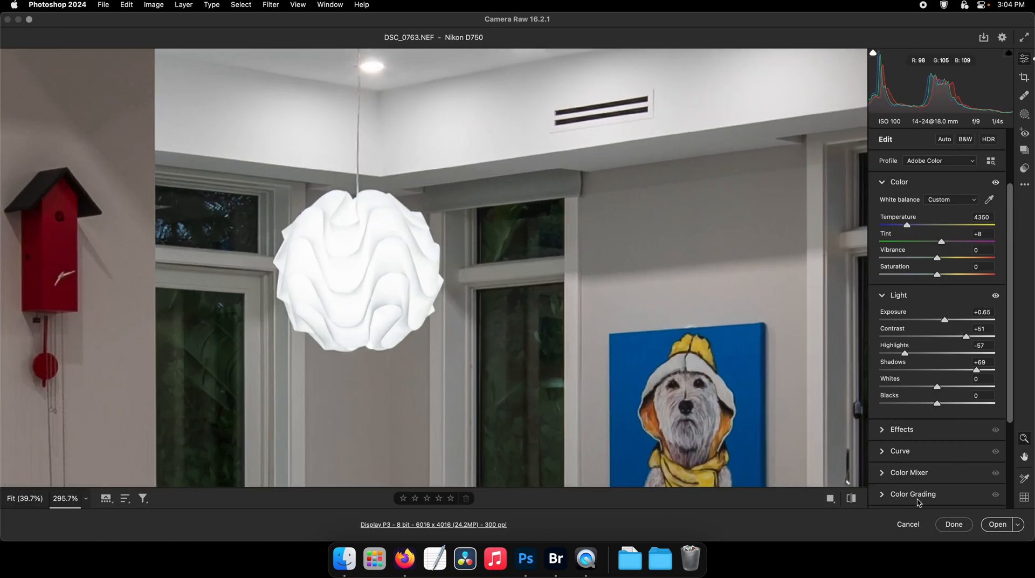
click(996, 524)
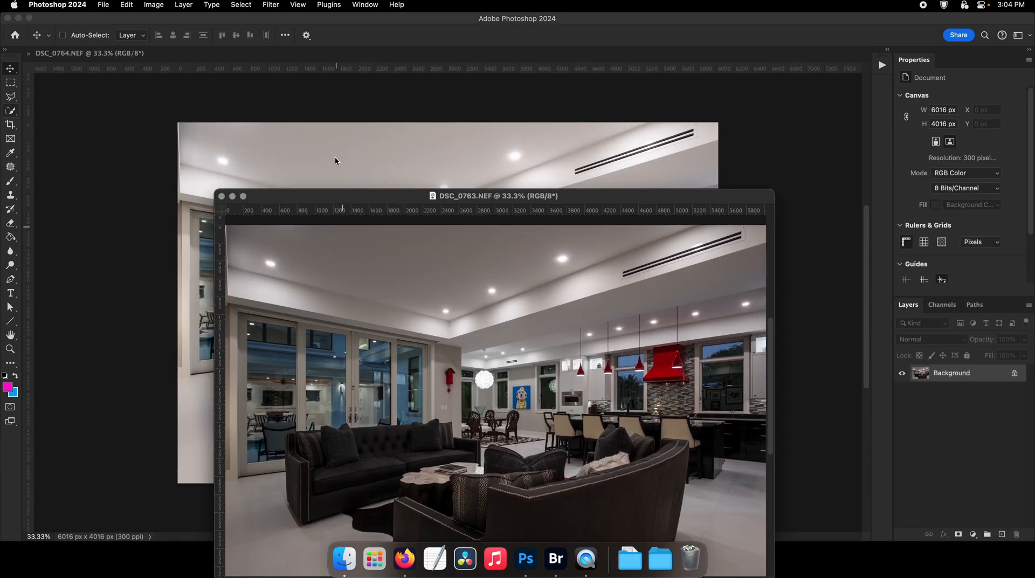
- Copy the DSC_0763 image into DSC_0764 as an aligned layer on top, and close the DSC_0763 document
drag(335, 161, 302, 148)
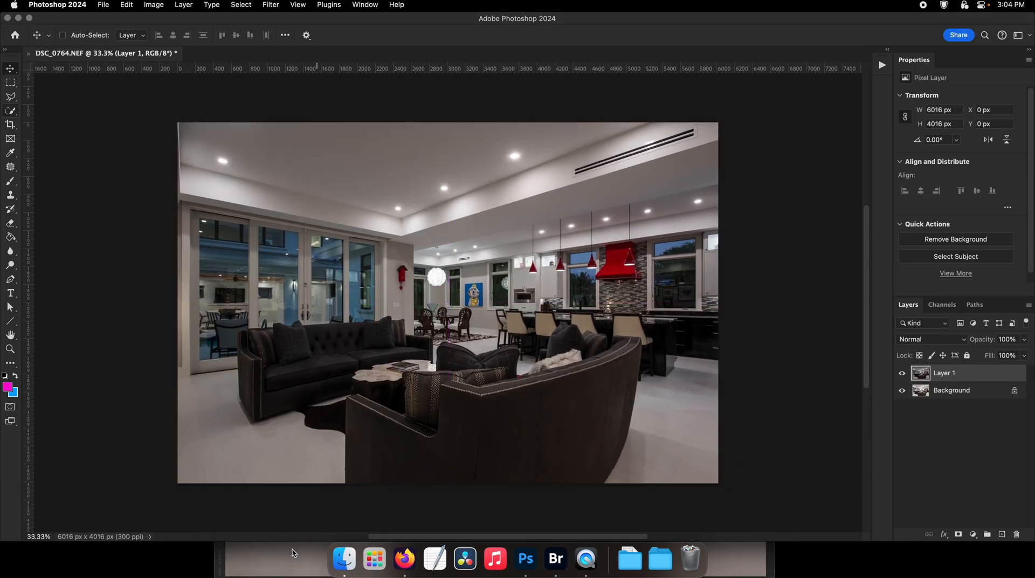
click(292, 553)
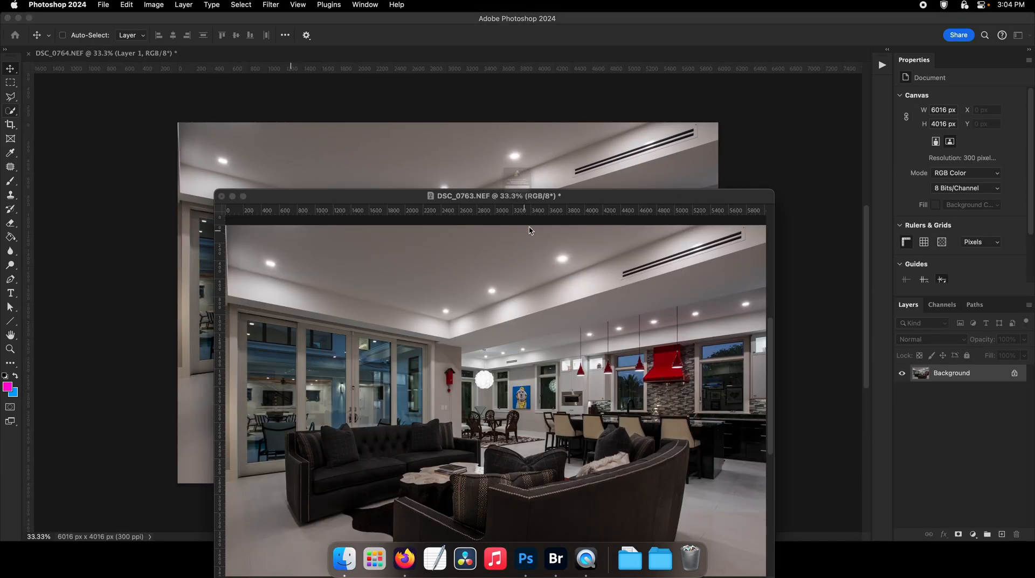
key(super+w)
click(533, 221)
- Resize the layered image to a width of 4096 pixels with proportions kept
click(154, 5)
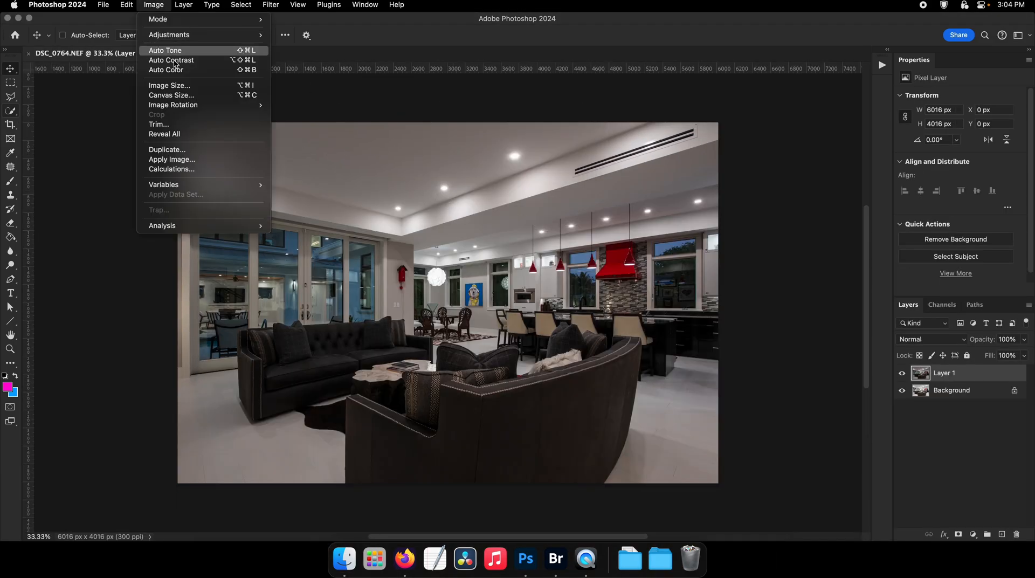
click(176, 86)
text(4096)
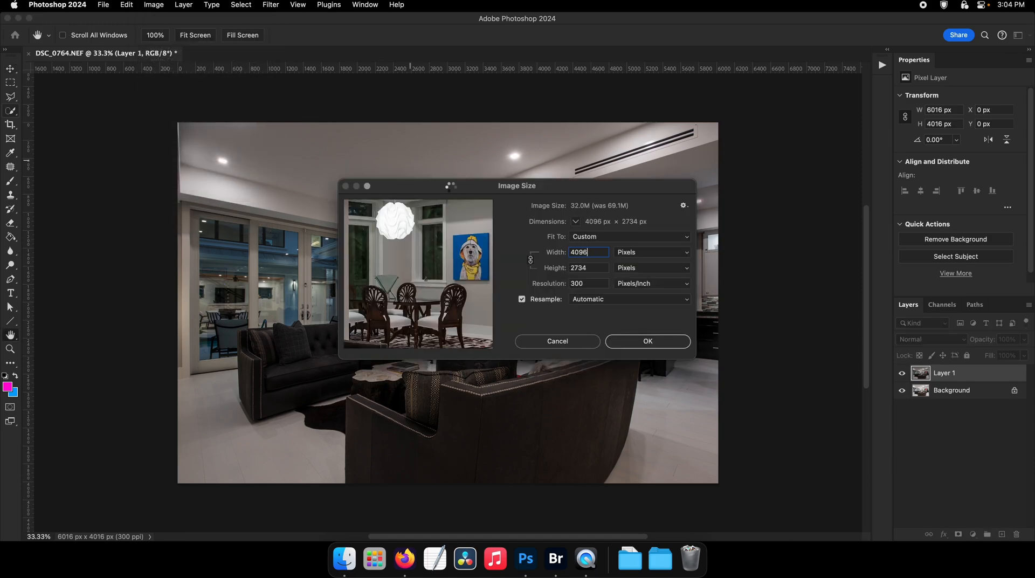
key(Return)
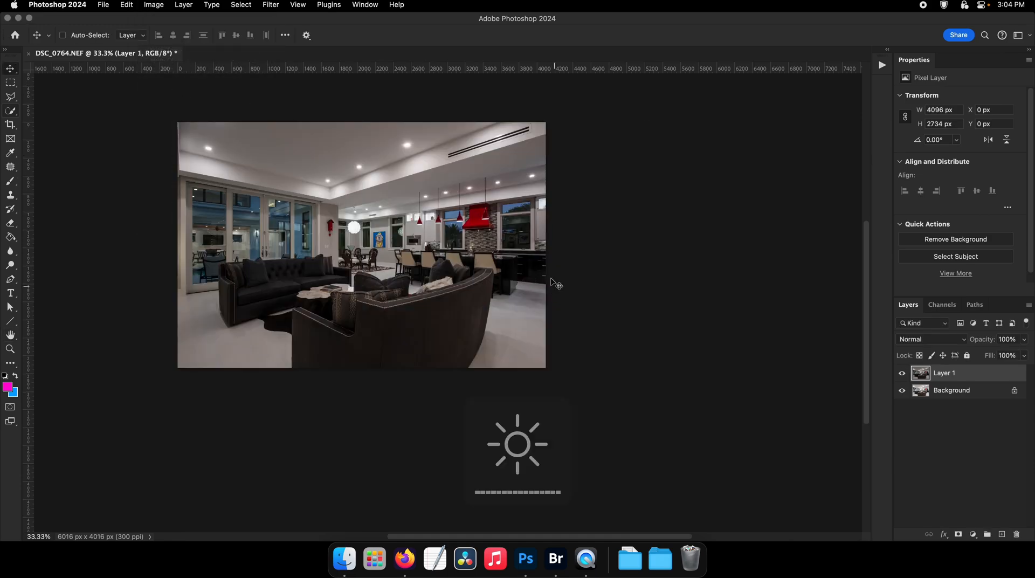
key(v)
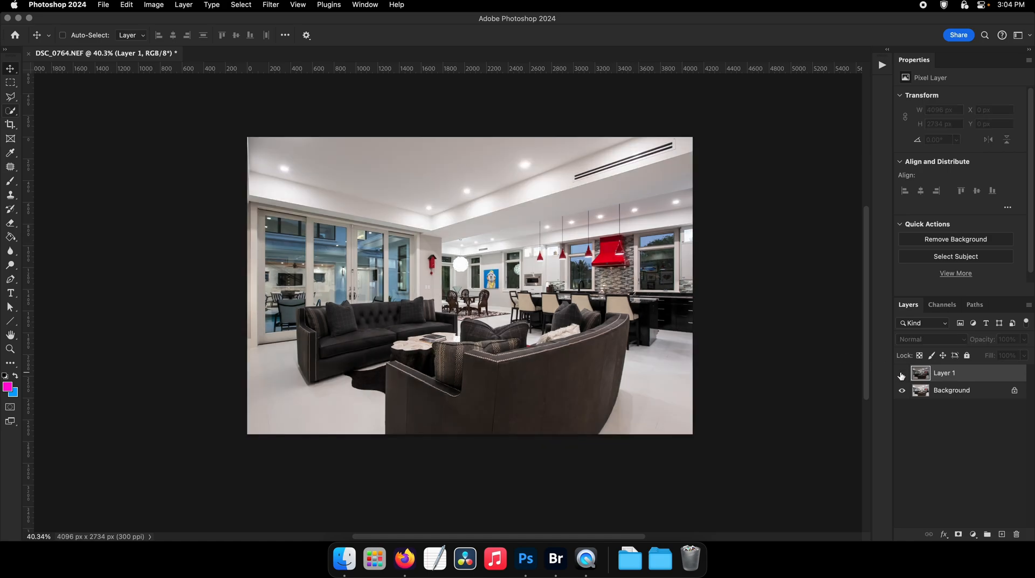
- Add a layer mask to Layer 1, invert it to black, and choose the Soft Brush for painting
click(958, 534)
key(b)
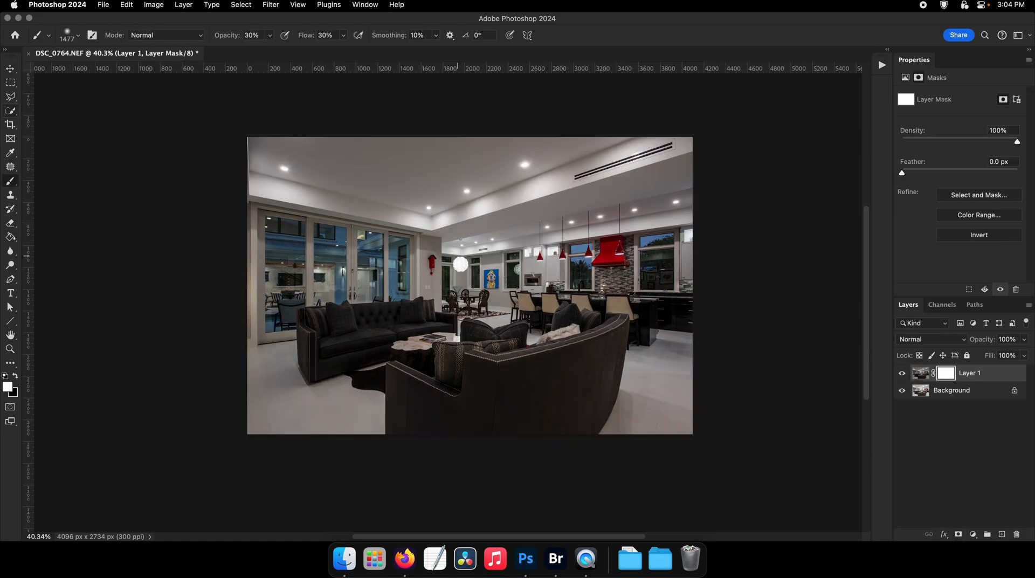
right_click(546, 321)
double_click(564, 403)
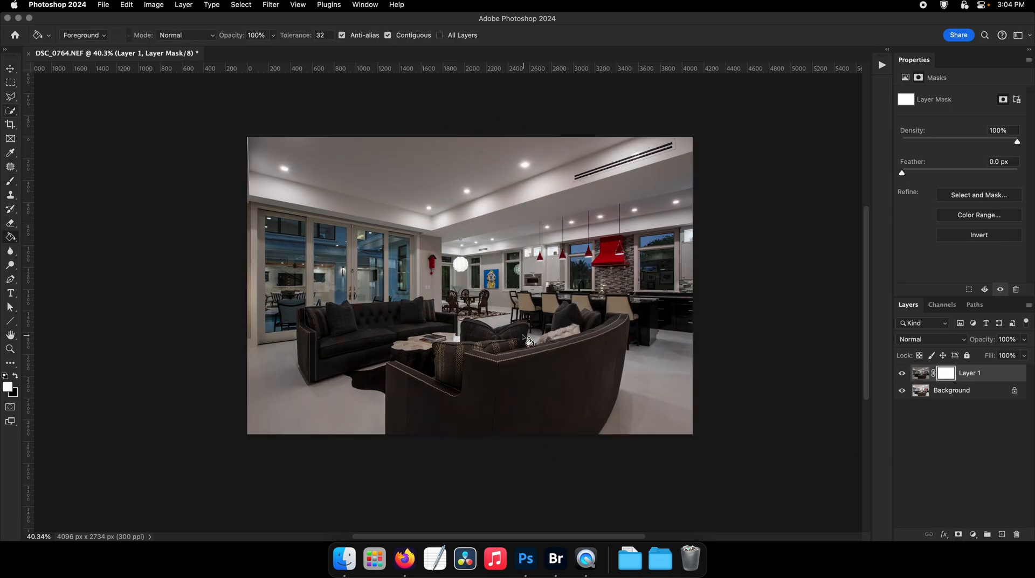
key(x)
key(super+i)
right_click(508, 294)
double_click(564, 434)
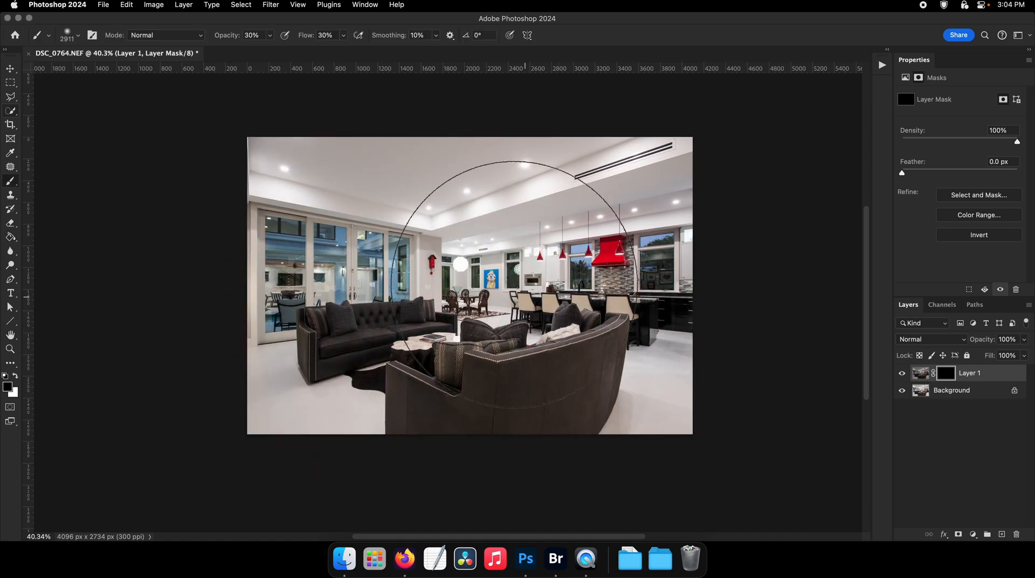
- Paint white across the room on Layer 1's mask with a very large soft brush at 30% opacity and 30% flow
mouse_move(483, 266)
mouse_down()
mouse_move(507, 266)
mouse_move(489, 269)
mouse_up()
key(z)
key(b)
key(x)
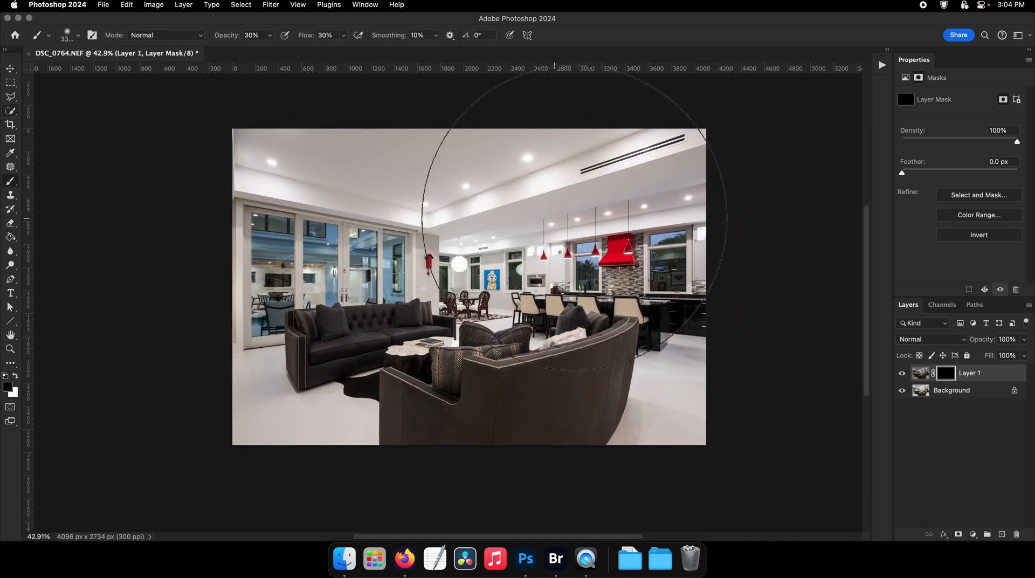
click(511, 253)
click(431, 252)
key(bracketleft)
key(bracketleft)
key(bracketleft)
key(bracketleft)
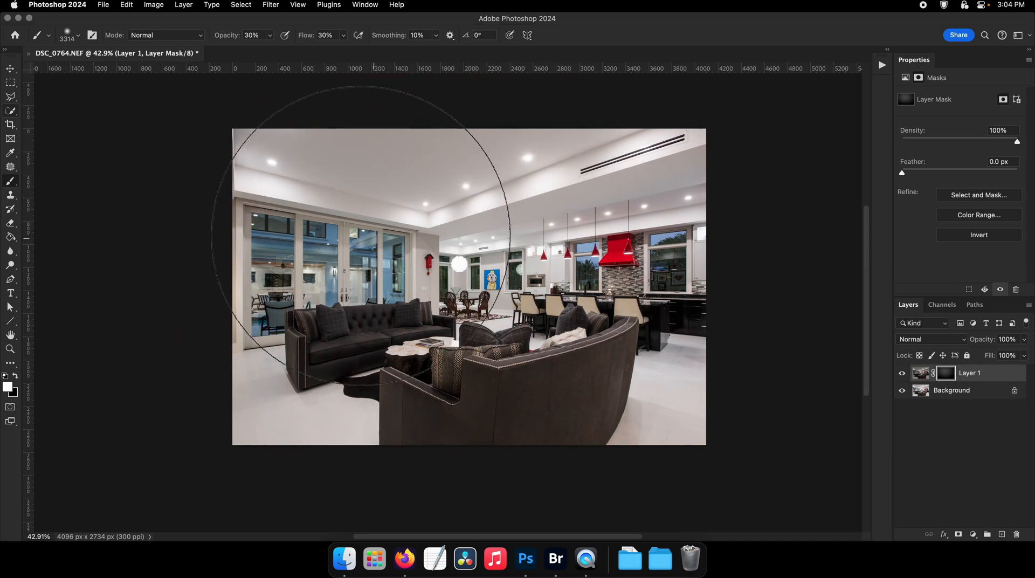
click(431, 227)
mouse_move(452, 215)
mouse_down()
mouse_move(508, 215)
mouse_move(491, 215)
mouse_up()
click(458, 215)
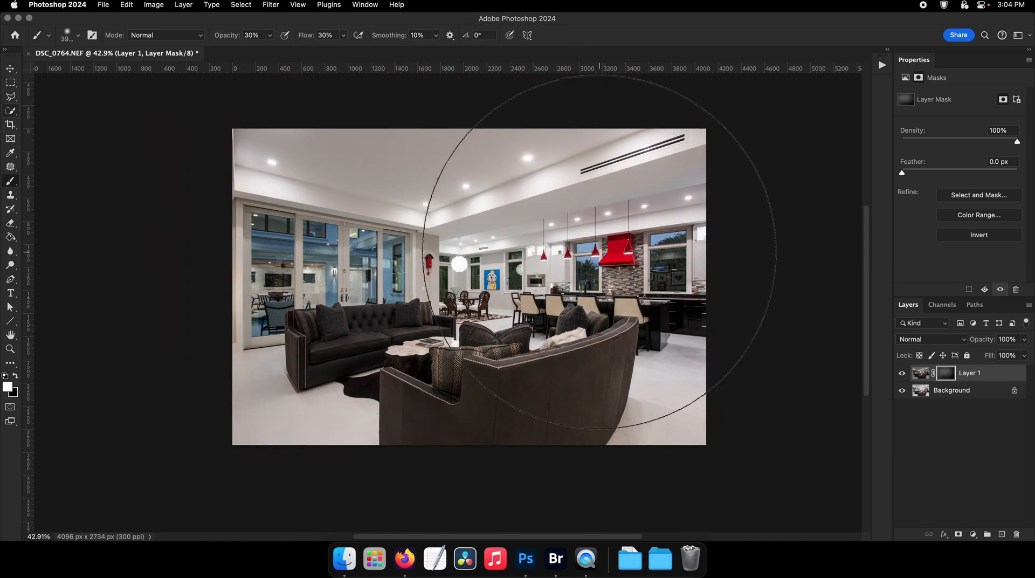
mouse_move(593, 259)
mouse_down()
mouse_move(539, 259)
mouse_move(512, 278)
mouse_move(551, 270)
mouse_move(529, 270)
mouse_up()
- Select the round white pendant lamp on the Background layer with the Quick Selection tool
key(z)
drag(453, 267, 480, 291)
key(w)
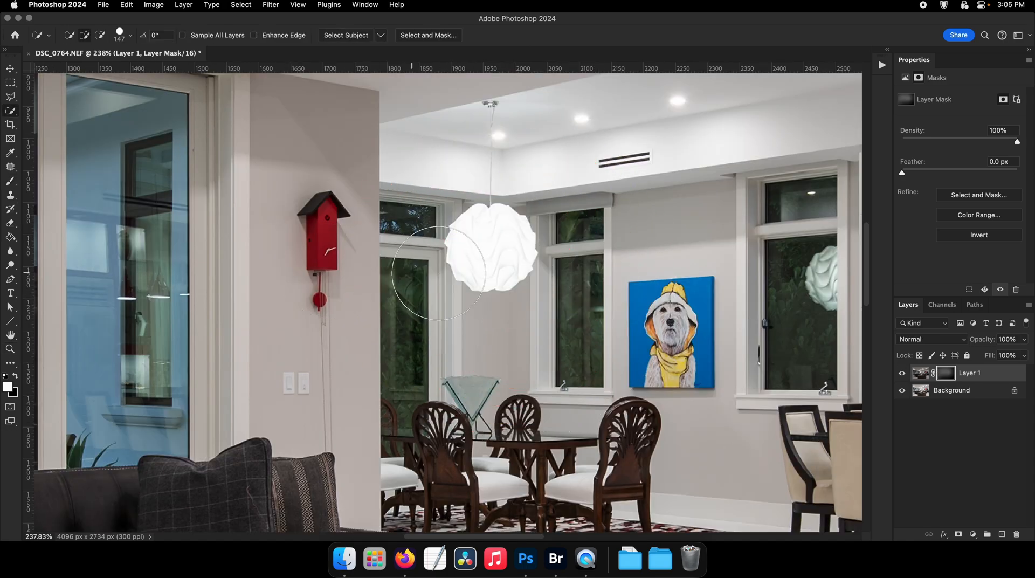
drag(7, 115, 95, 112)
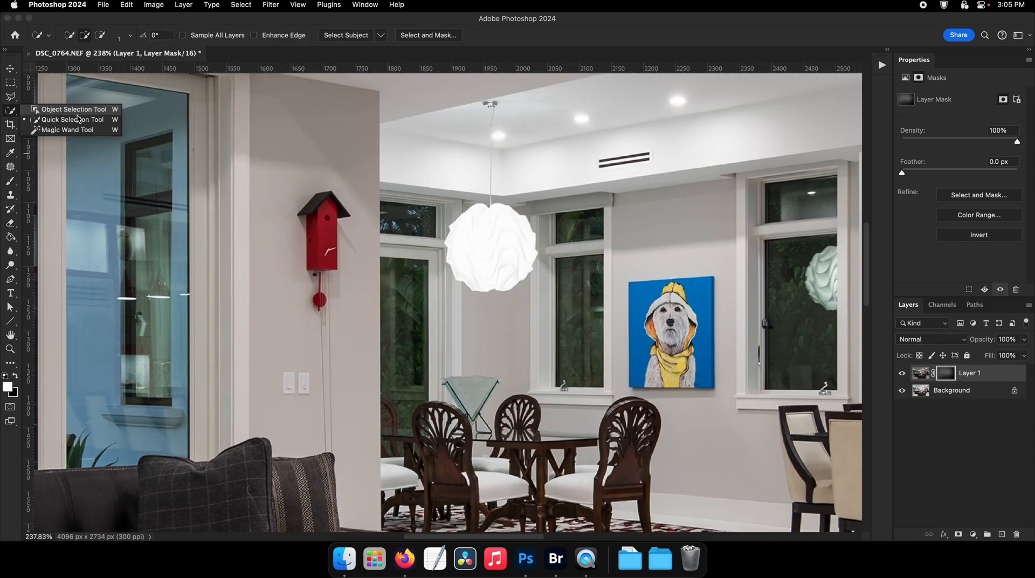
click(78, 119)
scroll(487, 238, up, 2)
scroll(487, 240, up, 2)
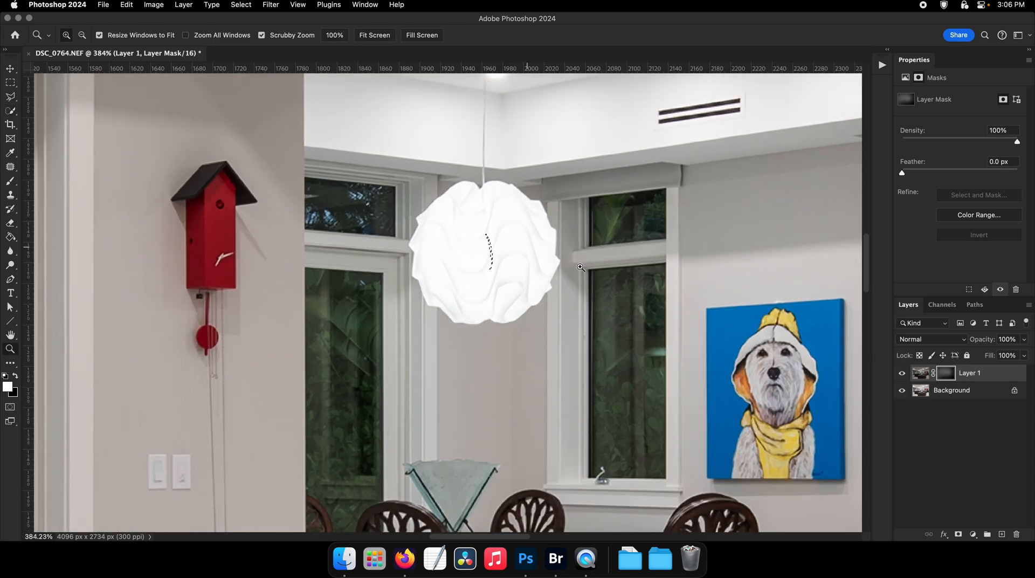
click(939, 394)
mouse_move(512, 253)
mouse_down()
mouse_move(527, 252)
mouse_move(491, 240)
mouse_move(494, 251)
mouse_up()
key(super+d)
scroll(493, 251, up, 2)
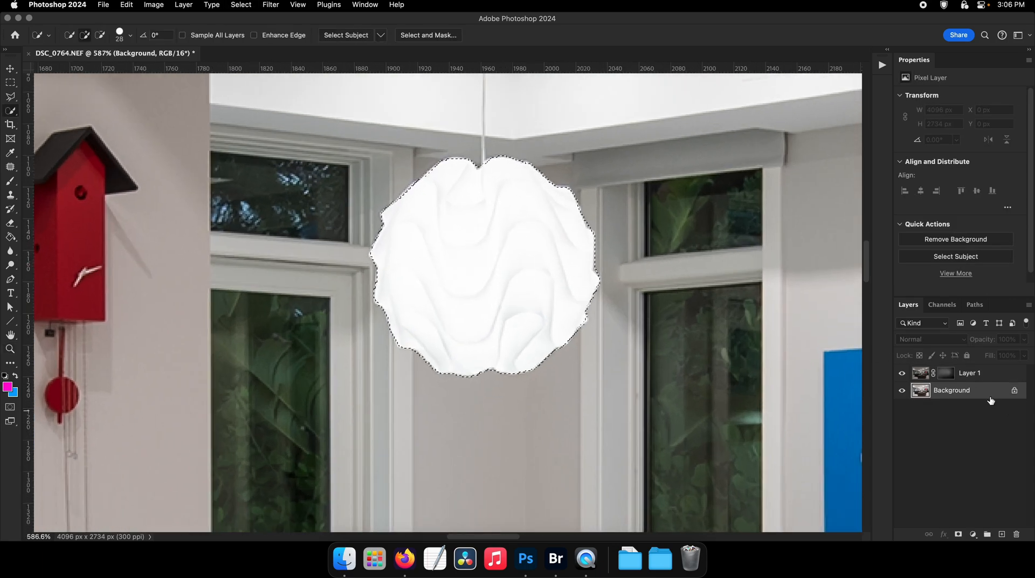
- Paint white over the selected lamp on Layer 1's mask with a 67 px hard brush at 100% opacity and flow
alt+click(901, 391)
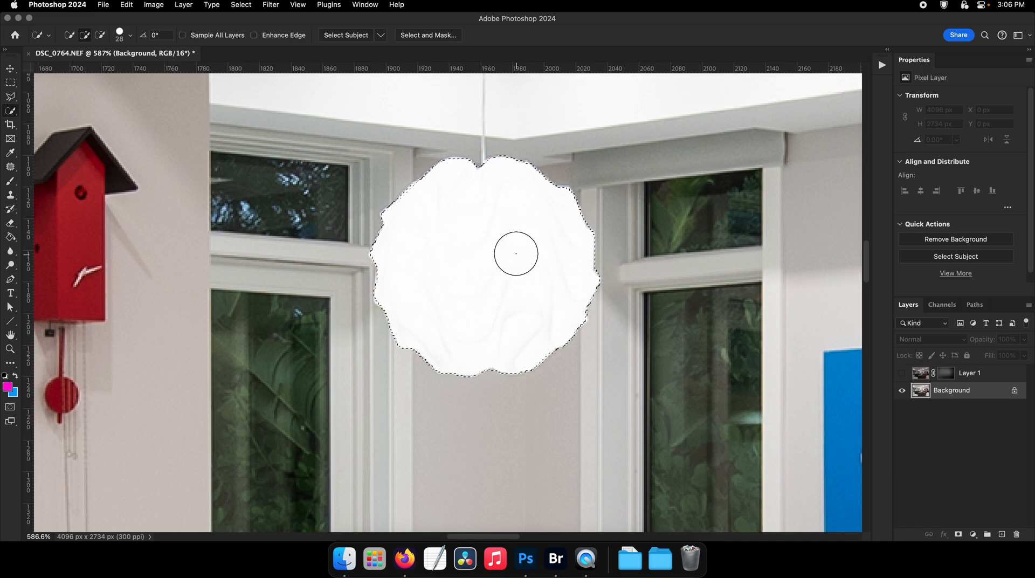
click(901, 373)
click(943, 376)
key(b)
right_click(518, 263)
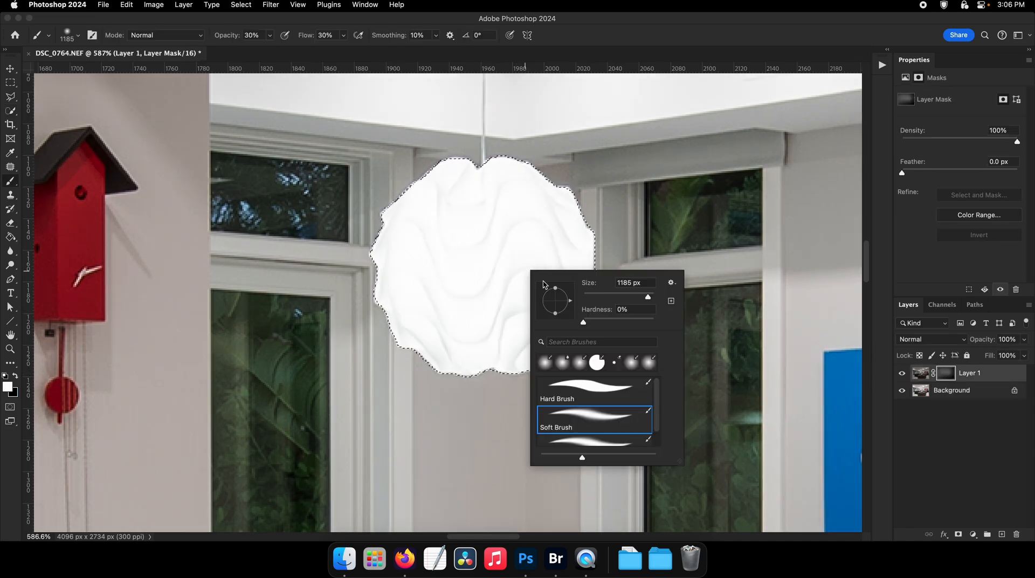
key(Escape)
right_click(510, 327)
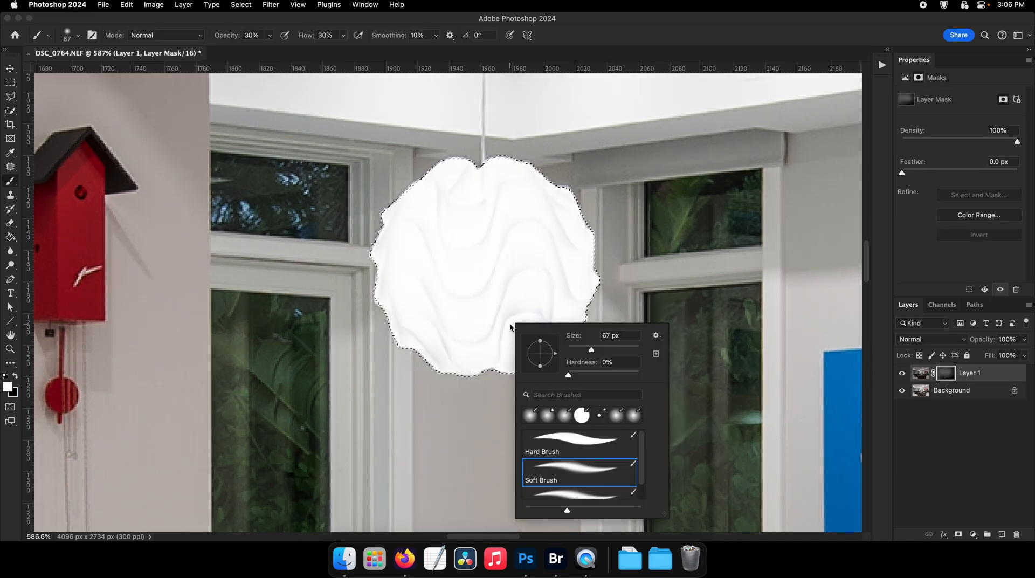
double_click(573, 437)
mouse_move(534, 208)
mouse_down()
mouse_move(494, 178)
mouse_move(589, 203)
mouse_move(454, 243)
mouse_move(396, 335)
mouse_up()
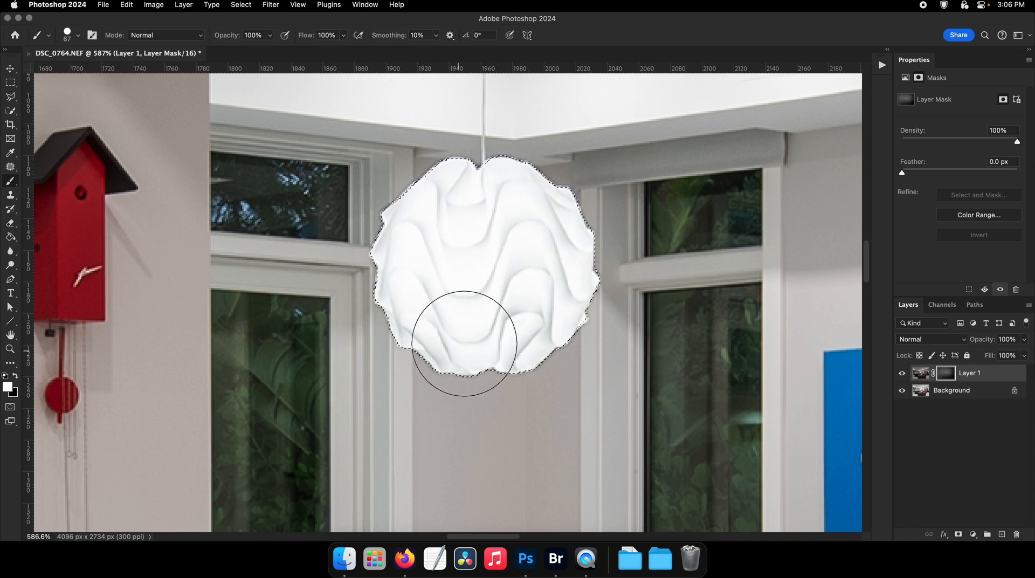
- Paint black over the lower part of the lamp on Layer 1's mask with a soft brush at 30% opacity and flow, and deselect
right_click(507, 323)
double_click(572, 469)
drag(514, 360, 483, 360)
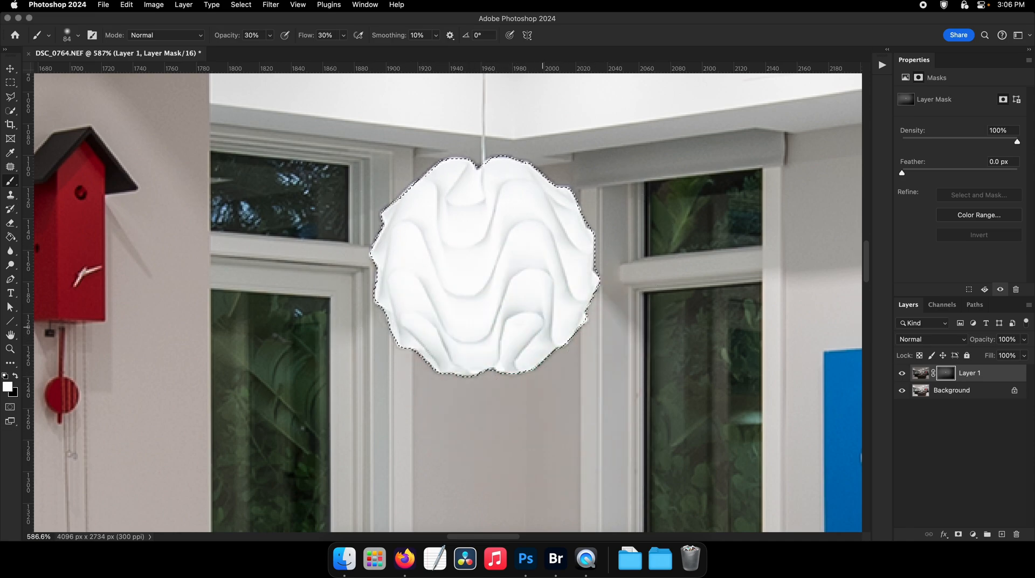
key(x)
mouse_move(526, 321)
mouse_down()
mouse_move(442, 346)
mouse_move(495, 317)
mouse_up()
drag(402, 337, 561, 337)
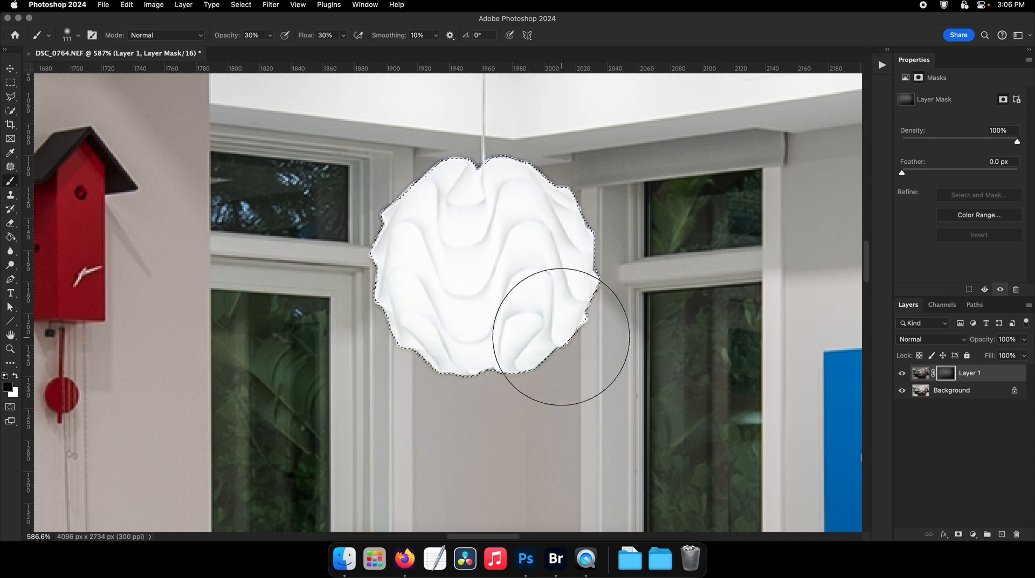
key(super+d)
scroll(583, 338, down, 3)
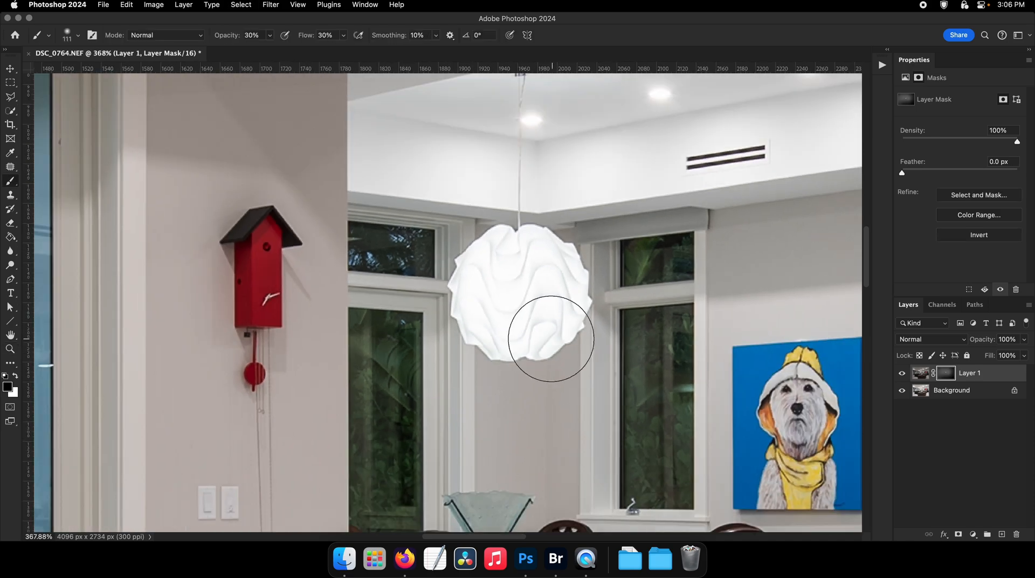
- Soften Layer 1's mask along the lower part of the round white pendant lamp with the Blur tool
click(10, 251)
mouse_move(562, 331)
mouse_down()
mouse_move(506, 336)
mouse_move(562, 342)
mouse_move(545, 336)
mouse_move(566, 334)
mouse_move(487, 346)
mouse_up()
key(b)
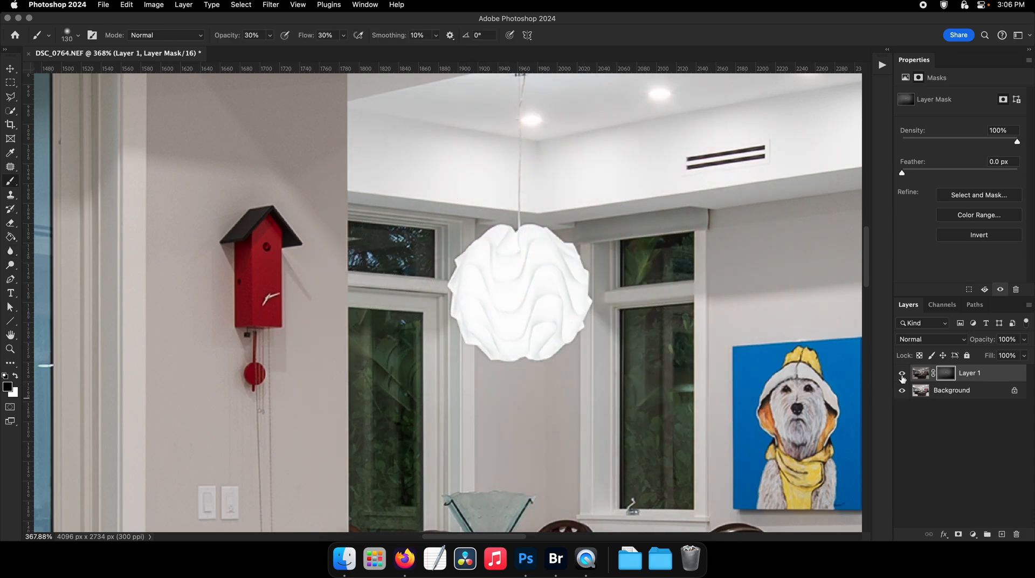
- Select the lit glass of the kitchen cabinet between the two red pendants with the Polygonal Lasso
scroll(612, 331, right, 15)
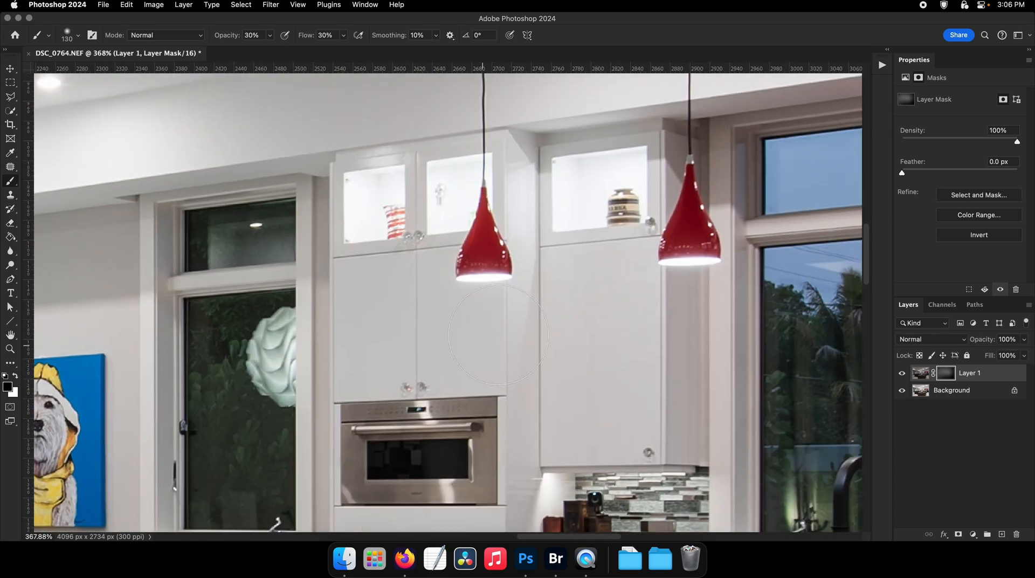
scroll(498, 334, right, 3)
key(F2)
click(11, 96)
scroll(517, 215, up, 4)
key(z)
click(485, 198)
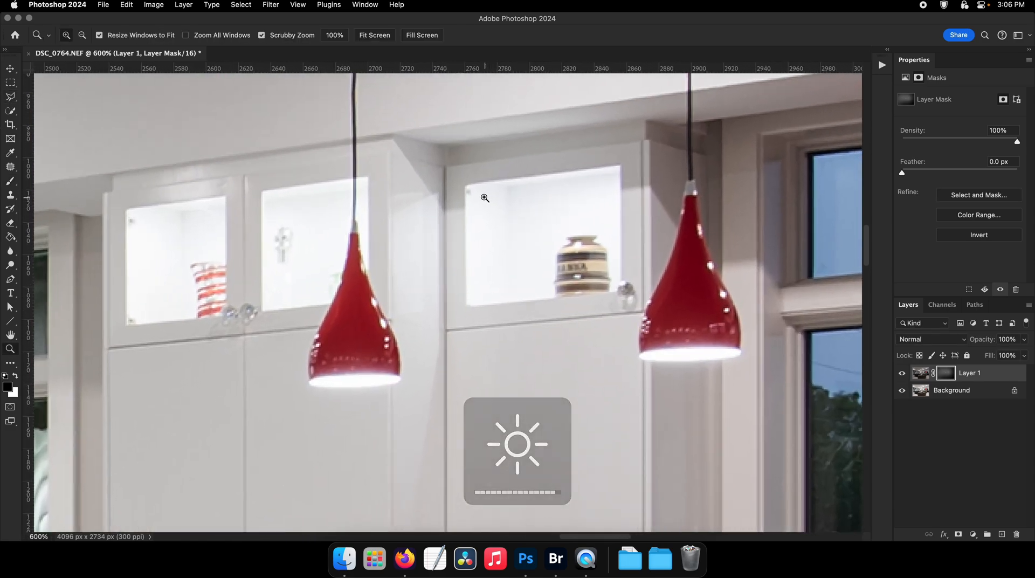
key(l)
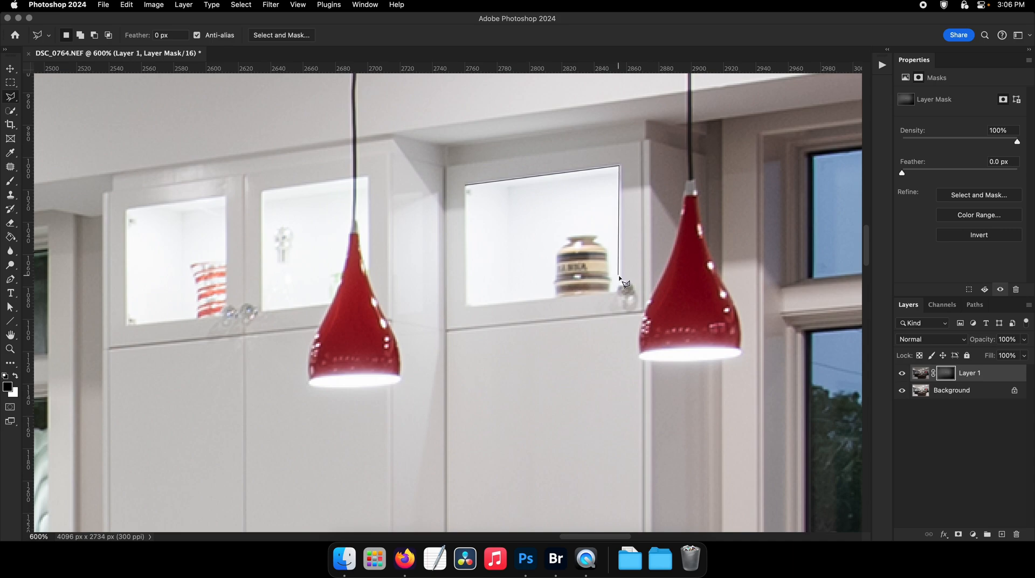
double_click(468, 306)
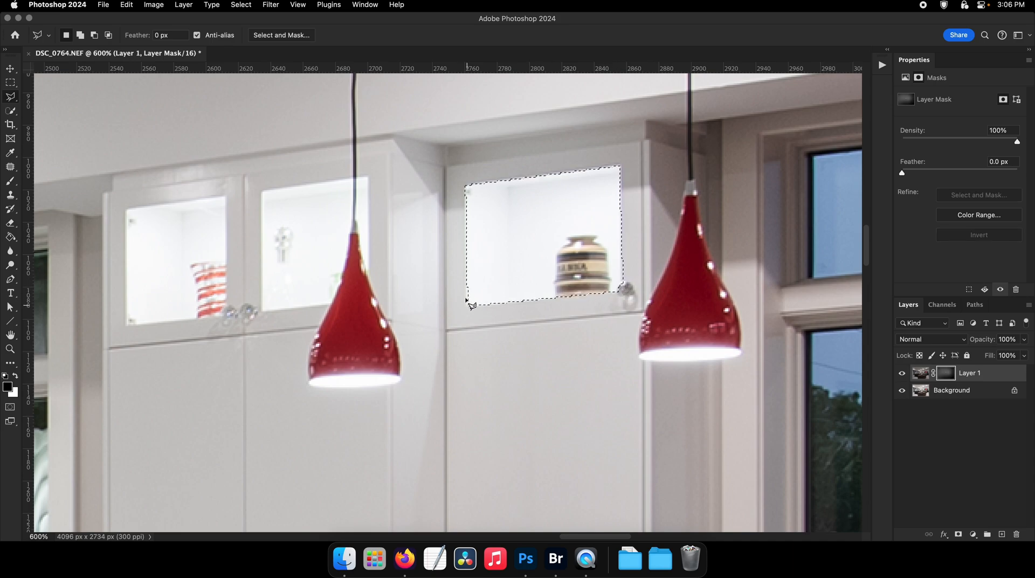
- Add the middle cabinet's lit glass to the selection, tracing around the red pendant that overlaps it
scroll(474, 285, left, 4)
scroll(418, 210, up, 1)
key(shift)
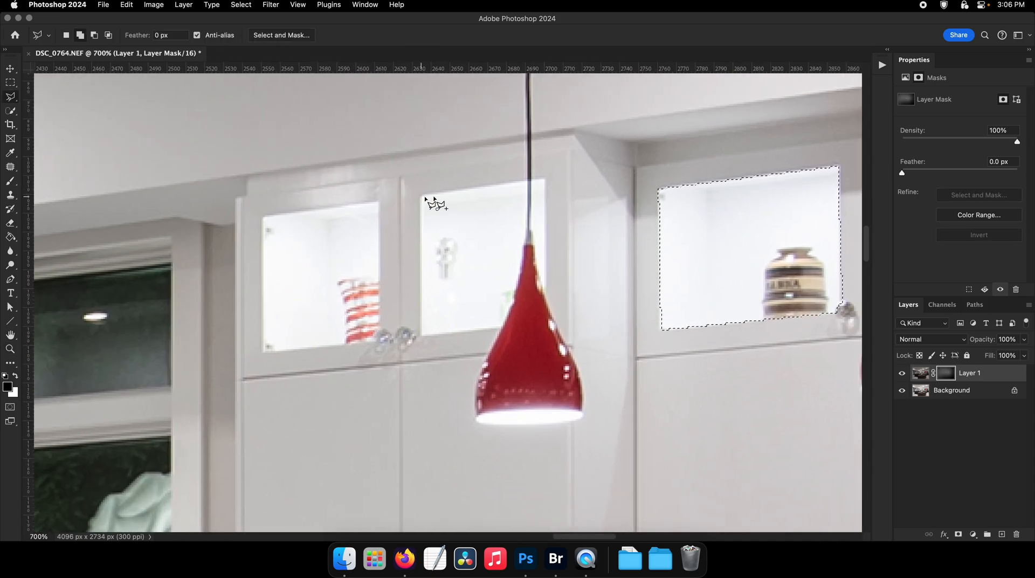
click(544, 179)
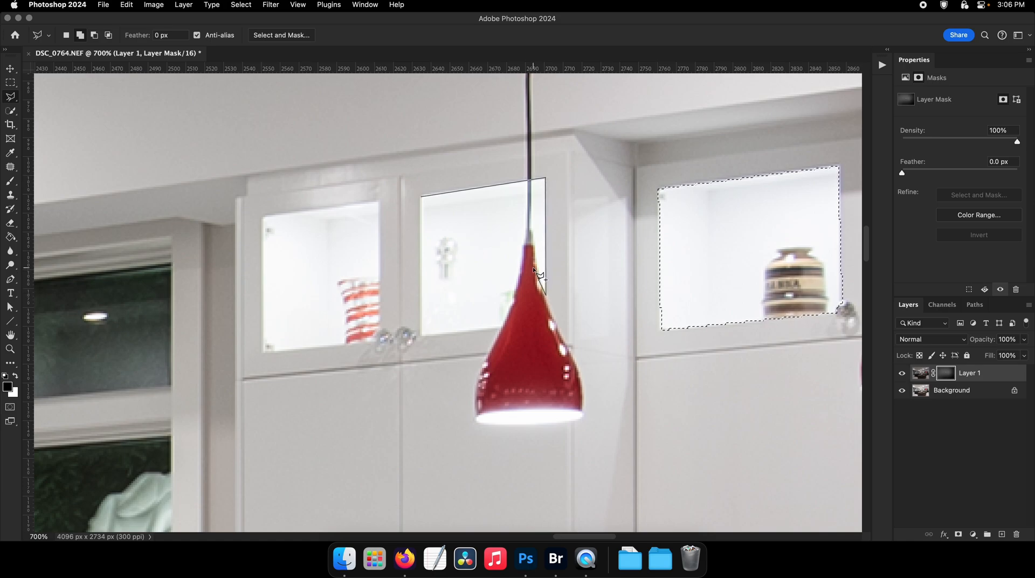
click(534, 268)
click(527, 231)
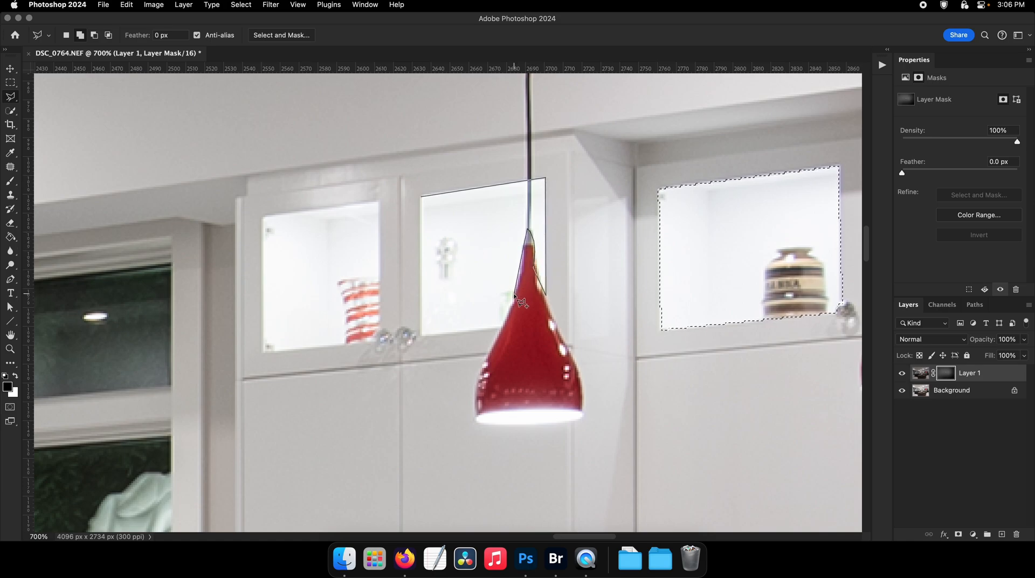
click(513, 293)
click(503, 327)
double_click(419, 335)
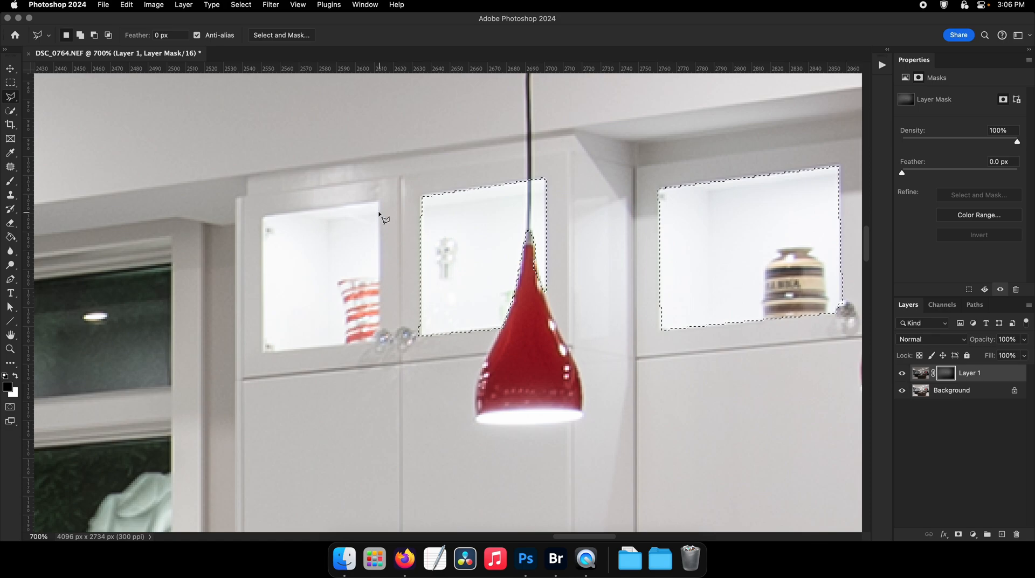
- Add the lit glass of the cabinet holding the red-striped vase to the selection
click(379, 330)
click(375, 341)
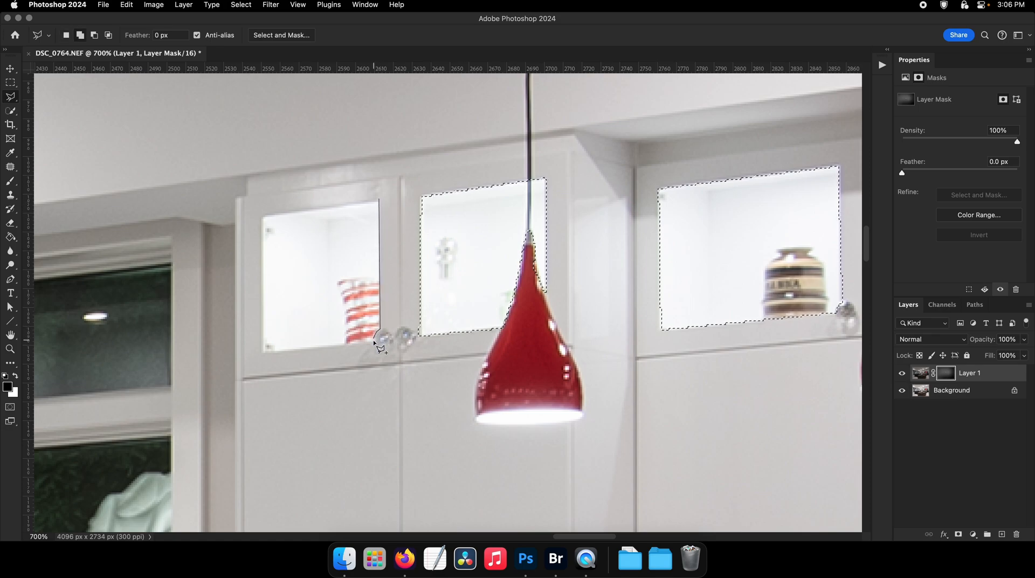
click(264, 352)
double_click(264, 216)
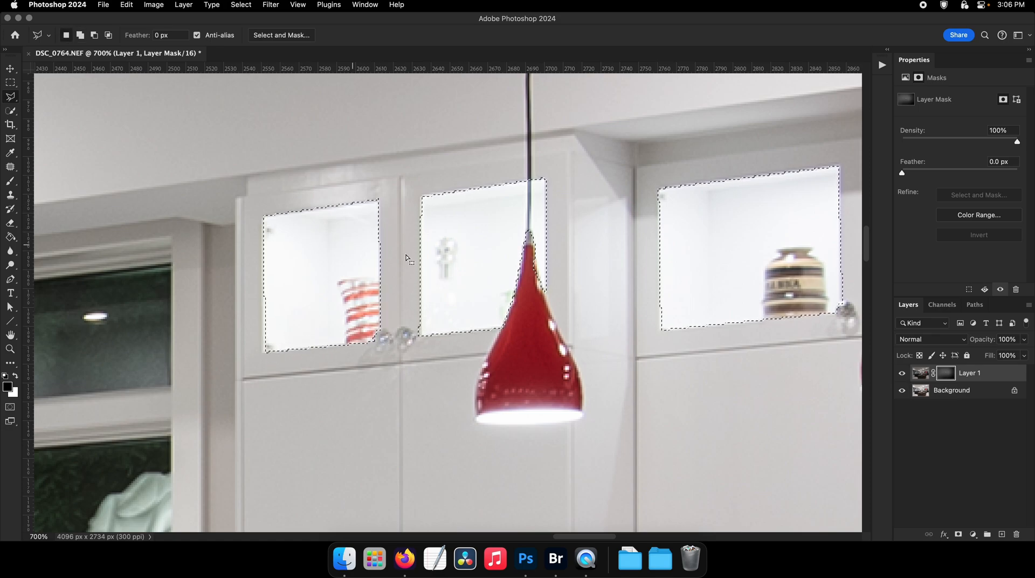
- Paint white over the selected cabinet glass on Layer 1's mask with a 188 px brush at 75% opacity and 30% flow, and deselect
key(b)
key(x)
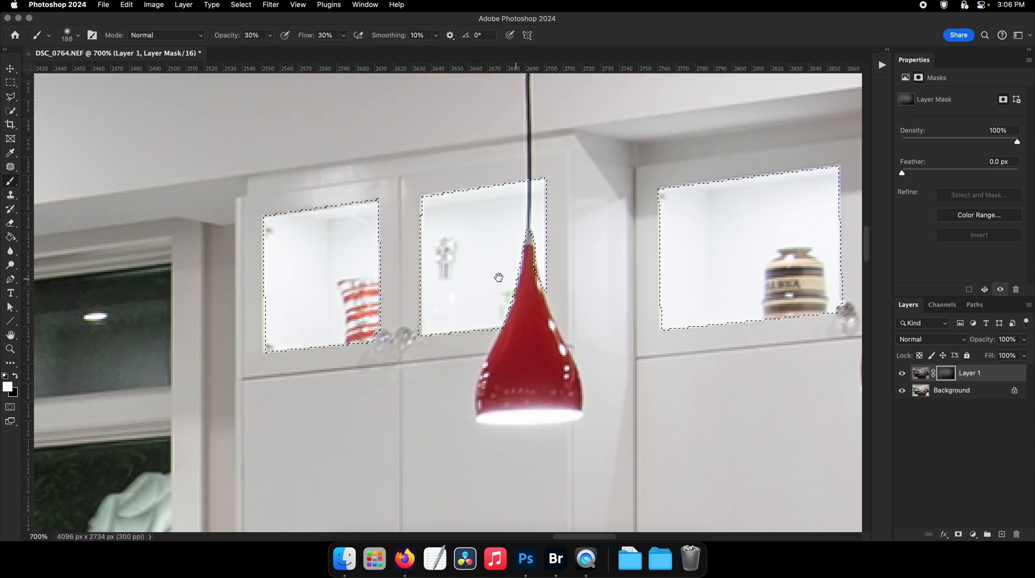
scroll(606, 311, right, 3)
click(270, 35)
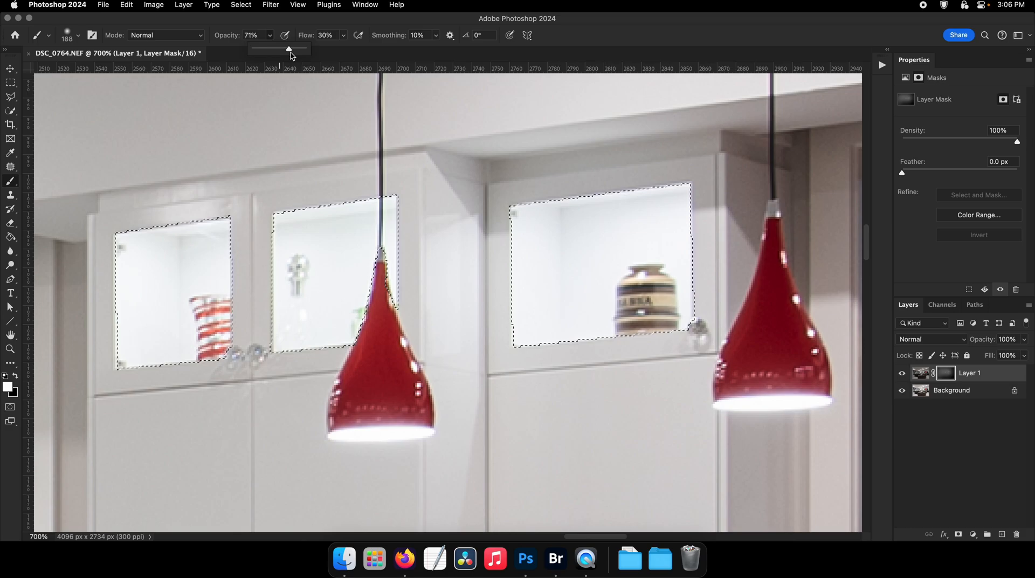
drag(289, 53, 292, 54)
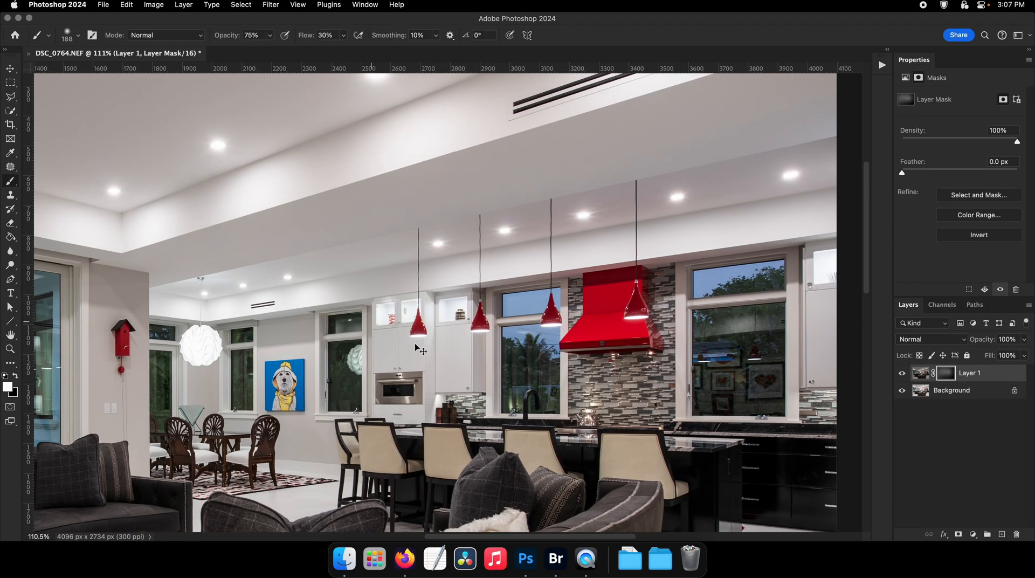
drag(464, 350, 441, 326)
scroll(434, 286, up, 5)
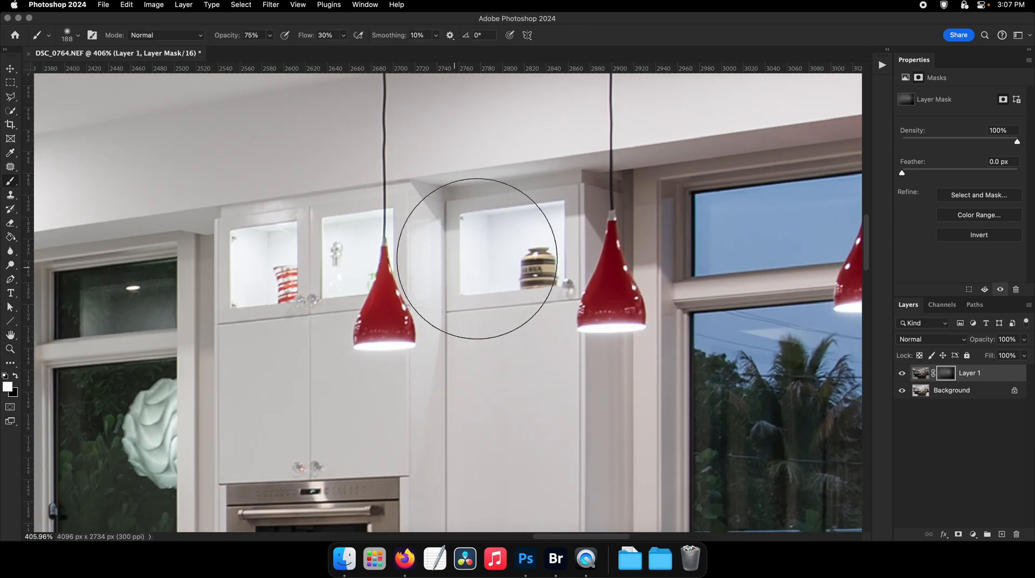
- Soften Layer 1's mask around the lit cabinet doors with the Blur tool at 50% strength
click(10, 250)
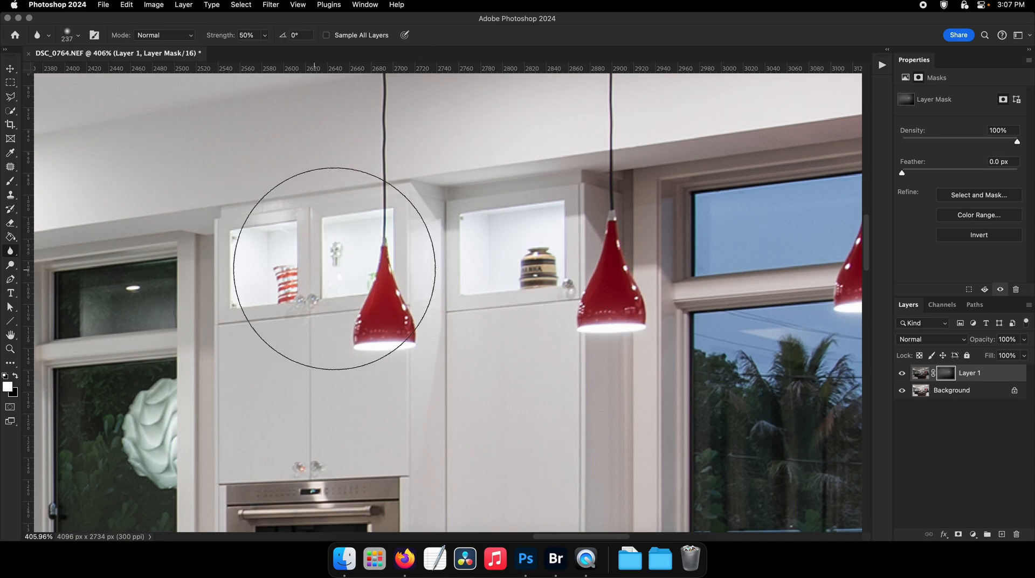
key(b)
right_click(345, 269)
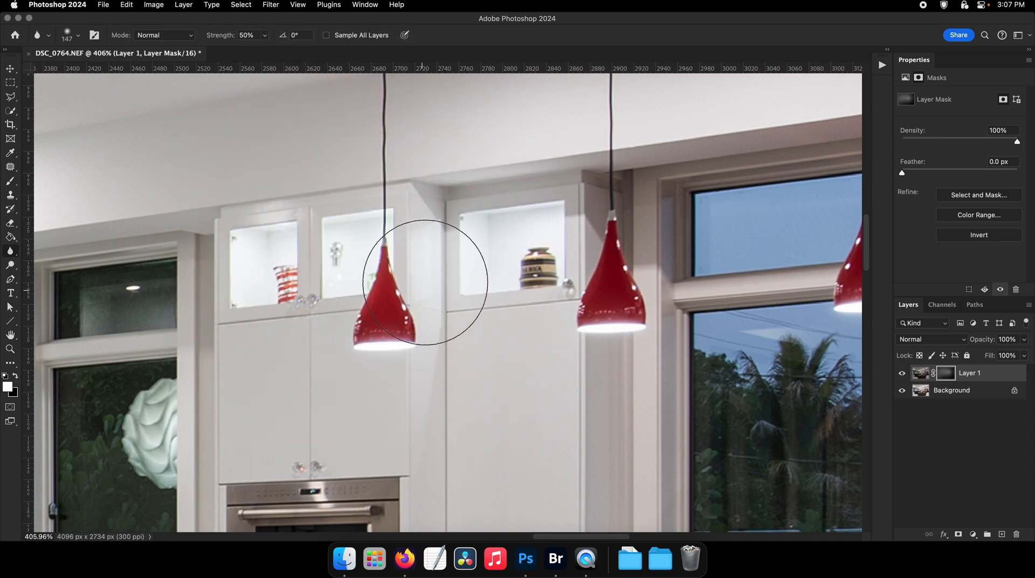
scroll(591, 288, down, 5)
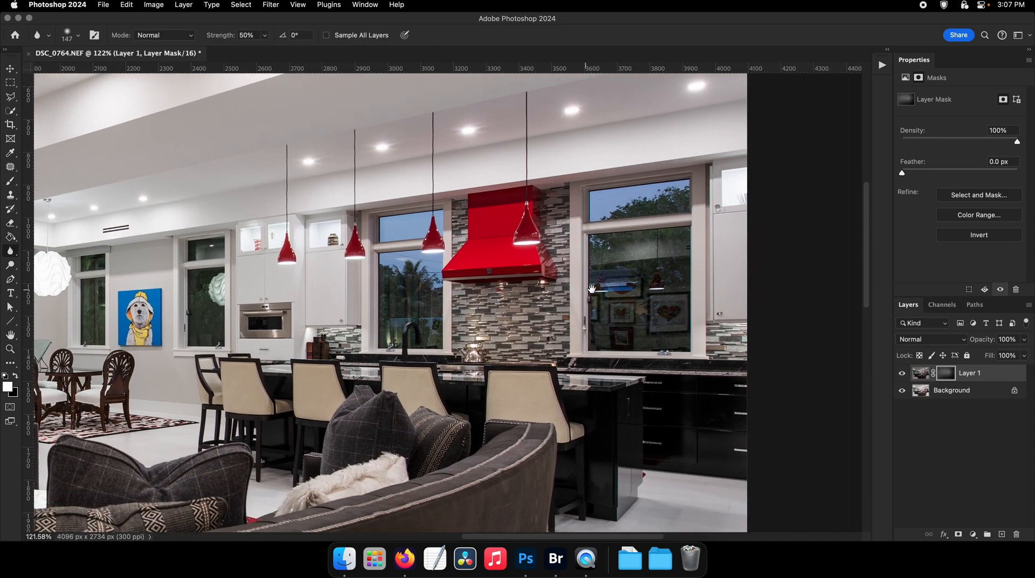
- Select the lit cabinet glass at the photo's far right edge and paint white over it on Layer 1's mask at 30% opacity and flow
scroll(591, 289, up, 8)
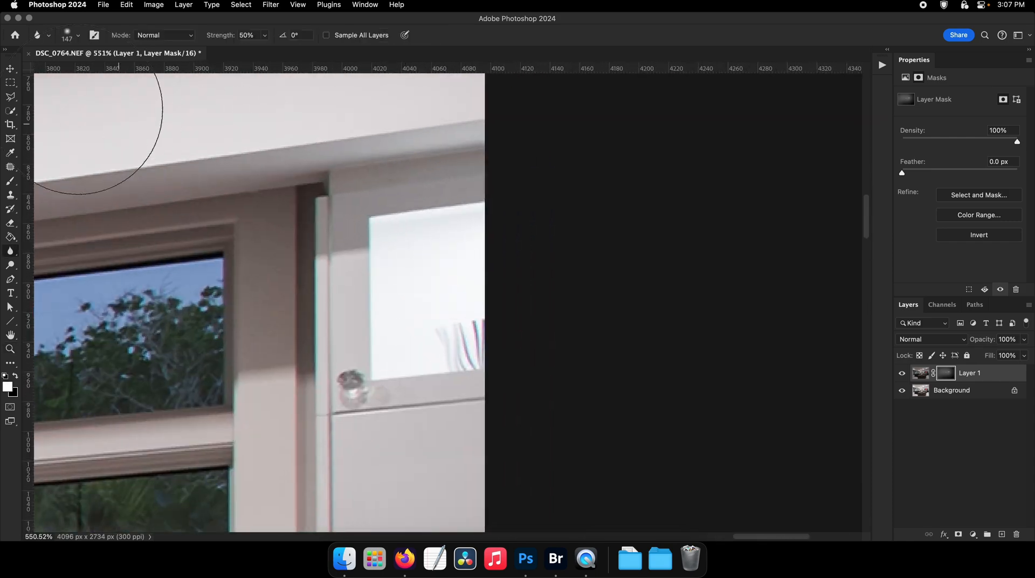
key(l)
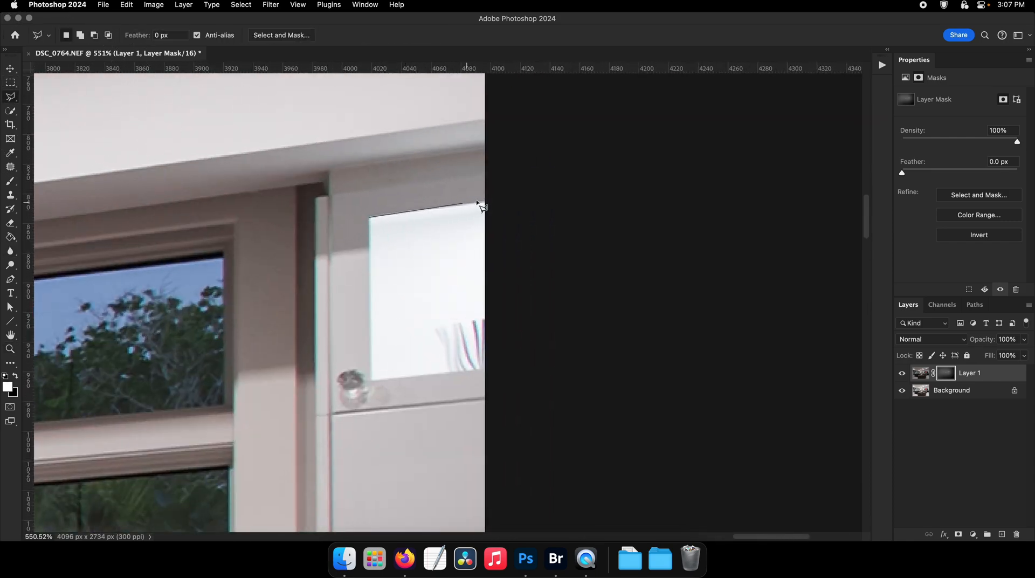
click(372, 383)
key(b)
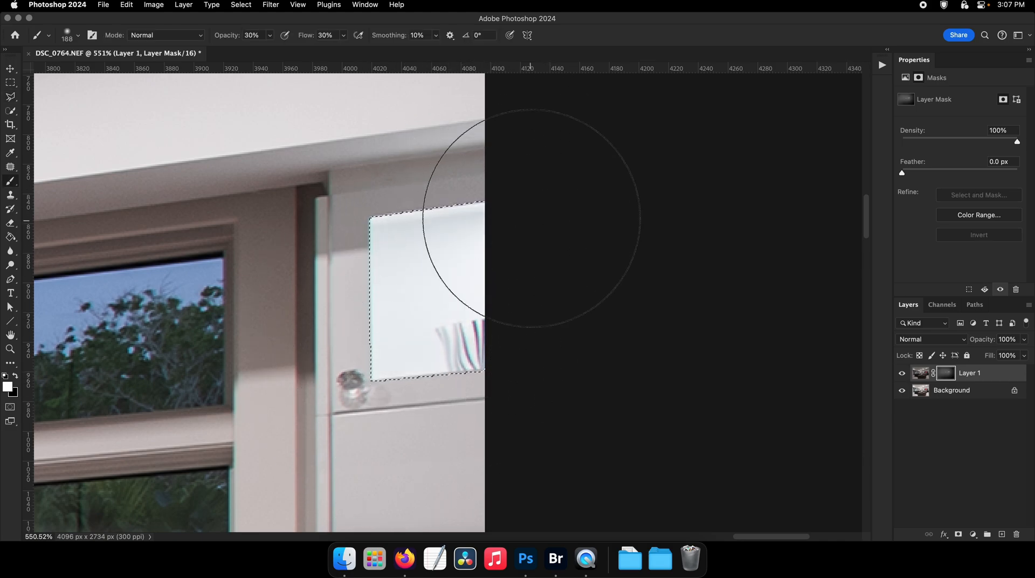
- Compare the blended photo with the Background layer alone by toggling the visibility of the other layers
scroll(417, 318, down, 10)
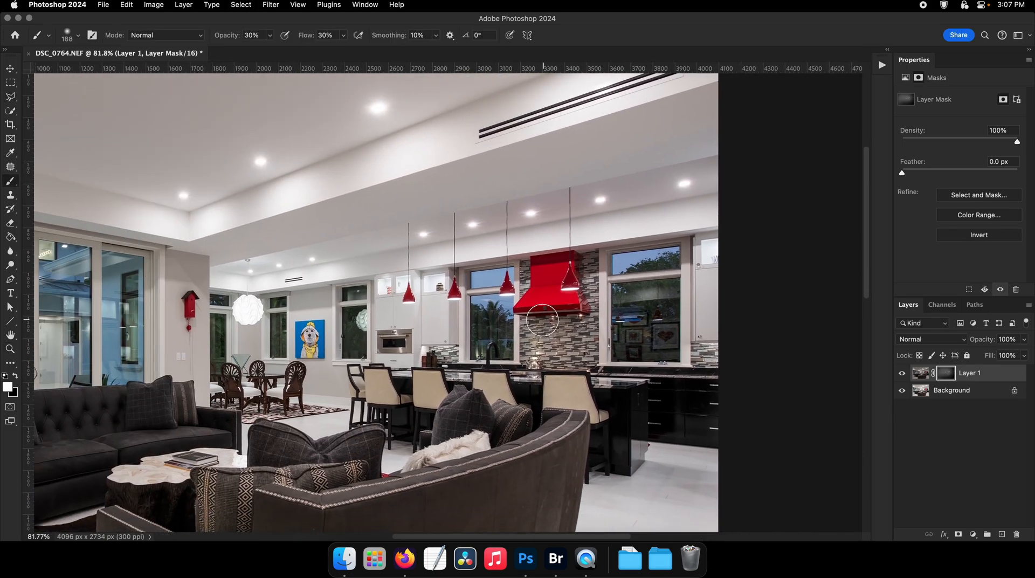
key(z)
drag(542, 320, 510, 316)
key(F2)
alt+click(902, 394)
alt+click(901, 393)
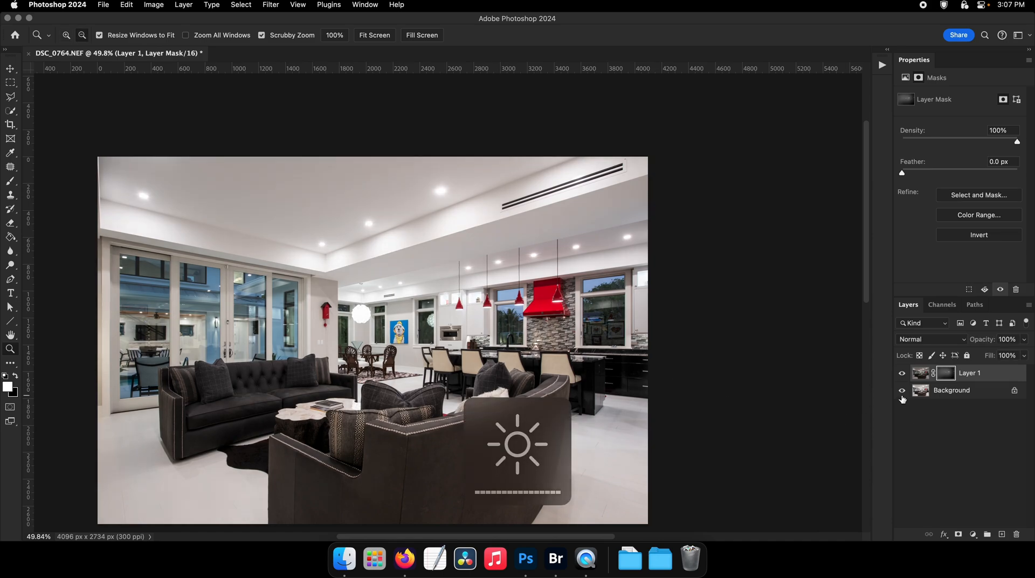
- Stamp all visible layers into a new merged layer above Layer 1
key(v)
key(alt+shift+super+n)
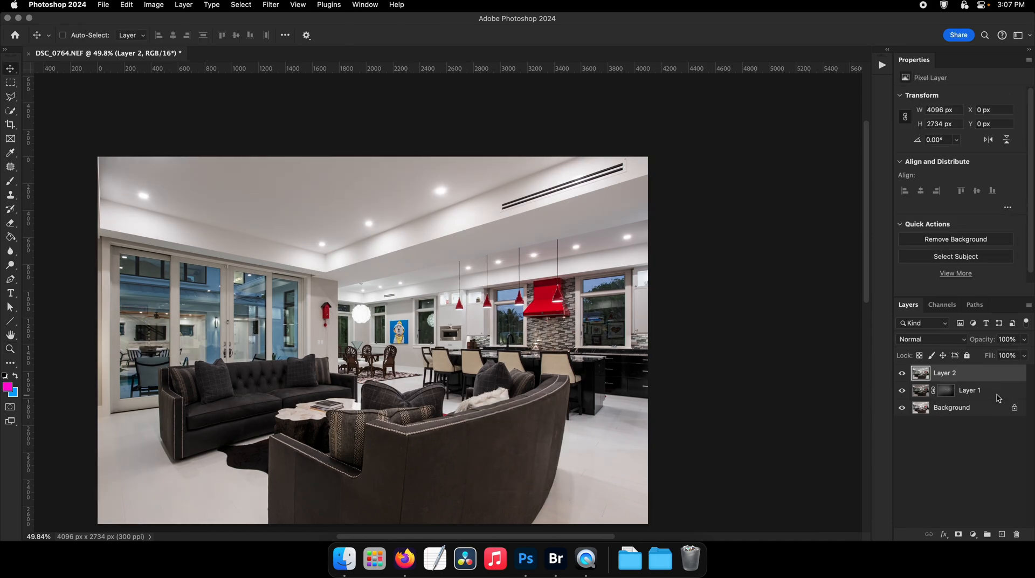
key(F2)
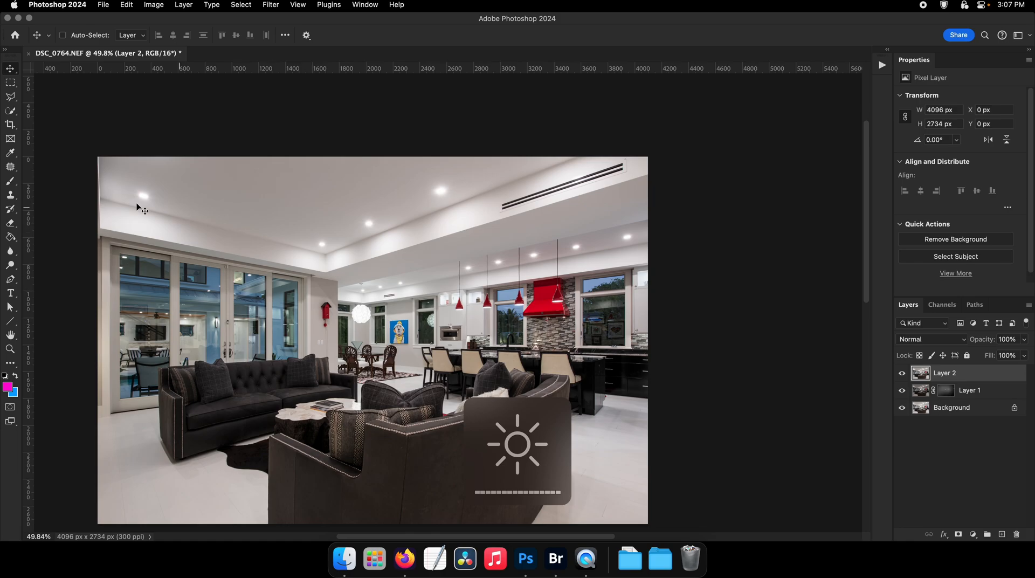
- Remove the horizontal line across the trees in the kitchen window on Layer 2 with the Spot Healing Brush
click(10, 167)
click(59, 166)
key(z)
mouse_move(471, 301)
mouse_down()
mouse_move(574, 327)
mouse_move(419, 317)
mouse_move(485, 313)
mouse_up()
drag(381, 279, 426, 285)
key(j)
drag(437, 352, 420, 315)
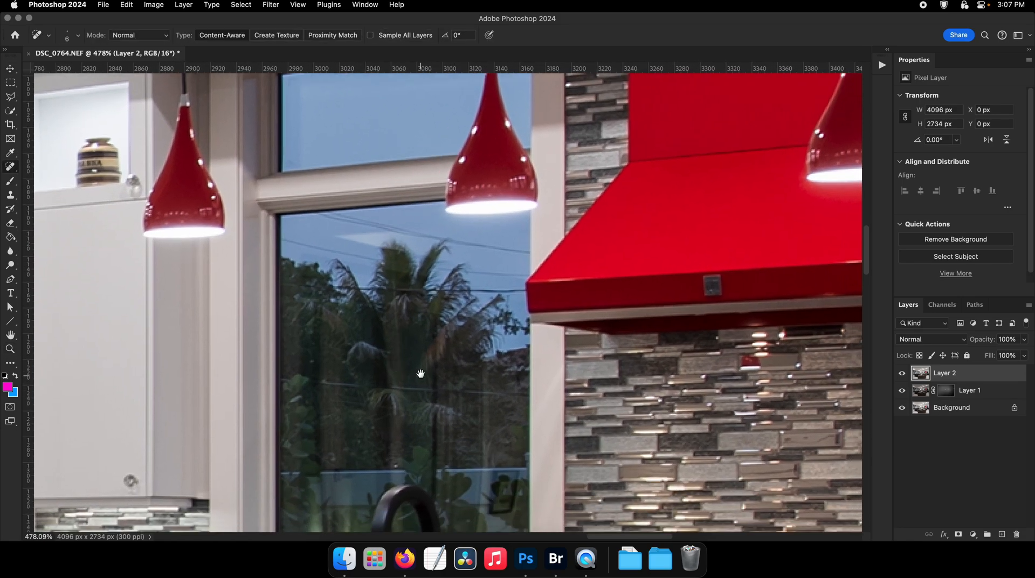
key(z)
click(363, 431)
click(302, 377)
key(j)
drag(306, 379, 395, 384)
- Remove the horizontal wire beside the palm crown in the kitchen window with a small Spot Healing Brush
key(bracketleft)
key(bracketleft)
key(bracketleft)
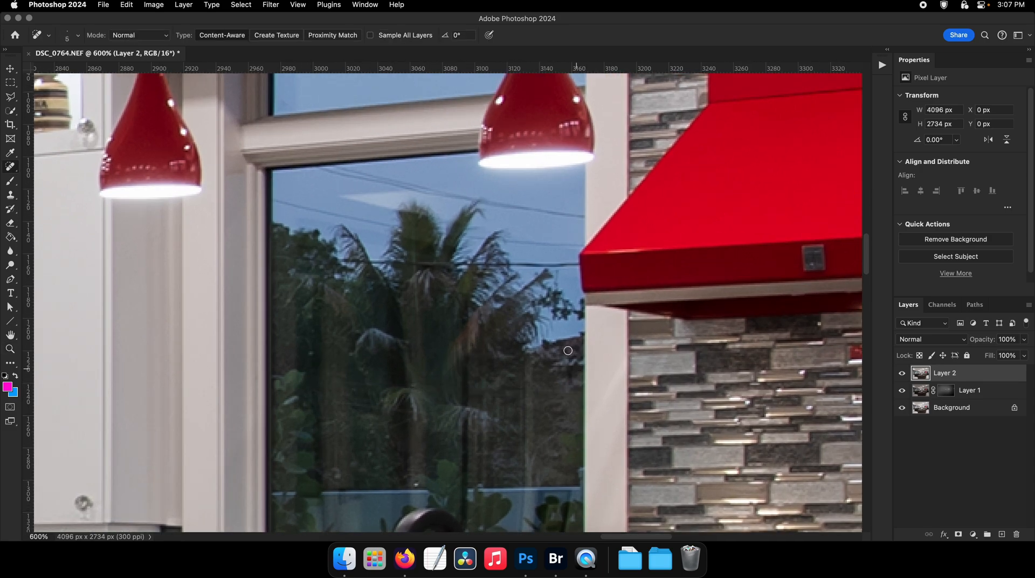
scroll(568, 350, up, 3)
key(super+equal)
drag(496, 324, 533, 323)
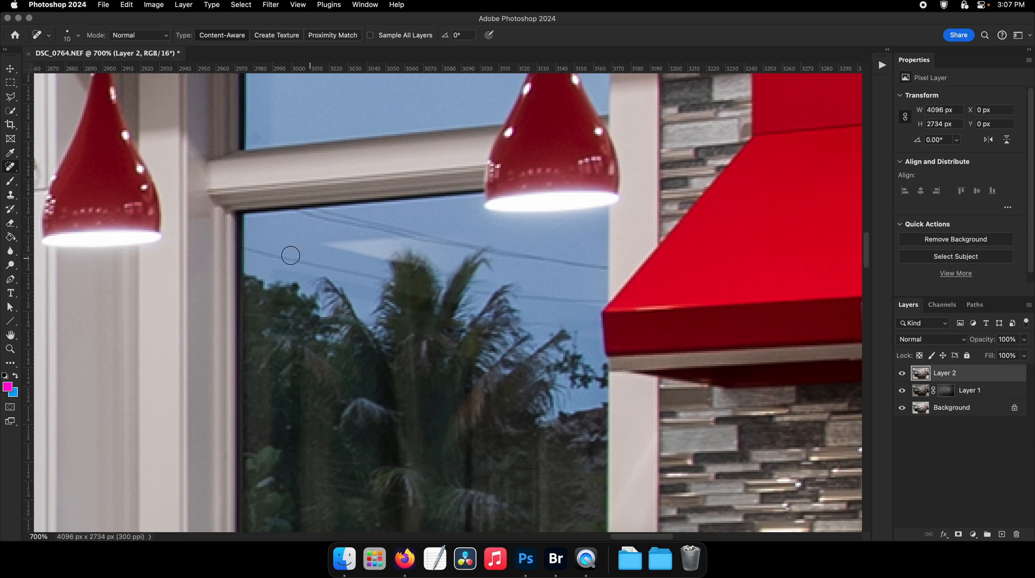
- Remove the thin wire crossing the sky to the left of the palm with a 10 px Spot Healing Brush
drag(279, 256, 258, 252)
drag(313, 268, 309, 268)
shift+click(333, 267)
- Heal away the long diagonal wire running across the sky above the palm to the window's right frame
drag(319, 214, 326, 213)
drag(302, 211, 355, 220)
drag(344, 219, 406, 231)
drag(402, 229, 493, 250)
drag(496, 250, 583, 263)
- Remove the remaining short wire between the palm and the range hood with a 4 px Spot Healing Brush
key(bracketleft)
key(bracketleft)
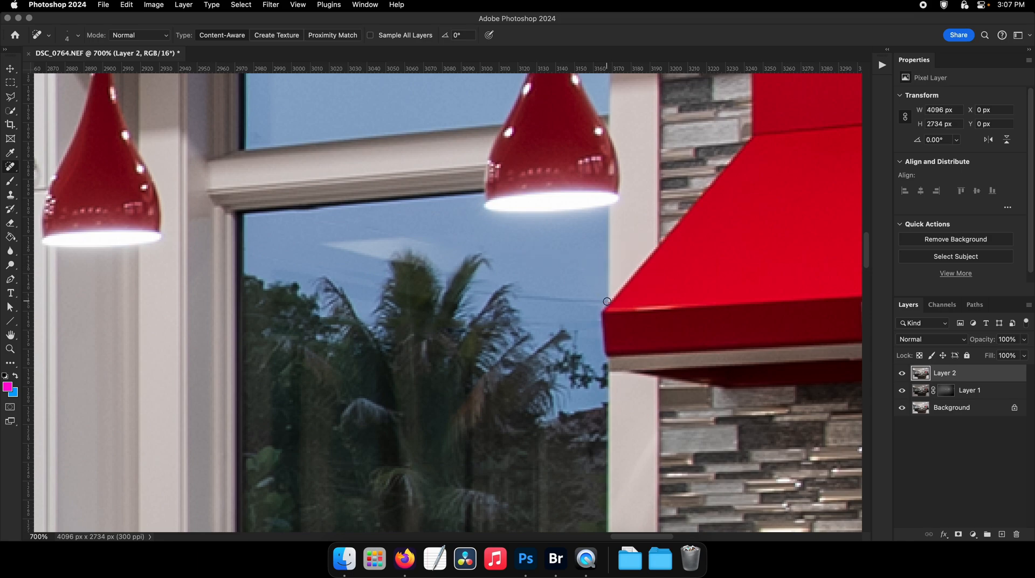
mouse_move(572, 300)
mouse_down()
mouse_move(520, 295)
mouse_move(545, 323)
mouse_up()
- Examine the other kitchen and dining windows, cabinets and walls for distractions that need retouching
scroll(487, 269, up, 3)
key(z)
scroll(461, 250, up, 3)
scroll(192, 288, right, 15)
scroll(192, 287, down, 5)
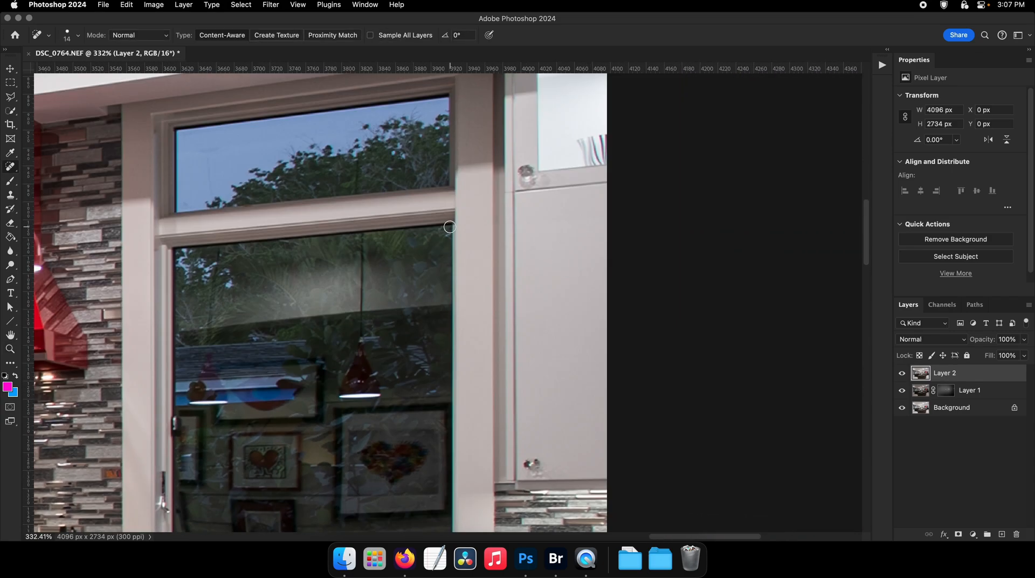
scroll(434, 285, down, 5)
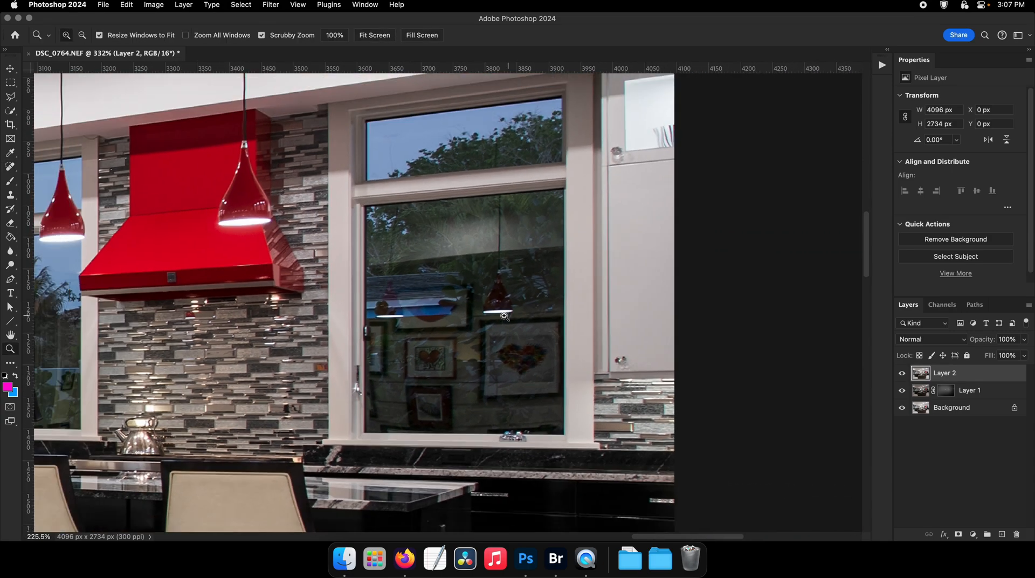
scroll(441, 303, up, 5)
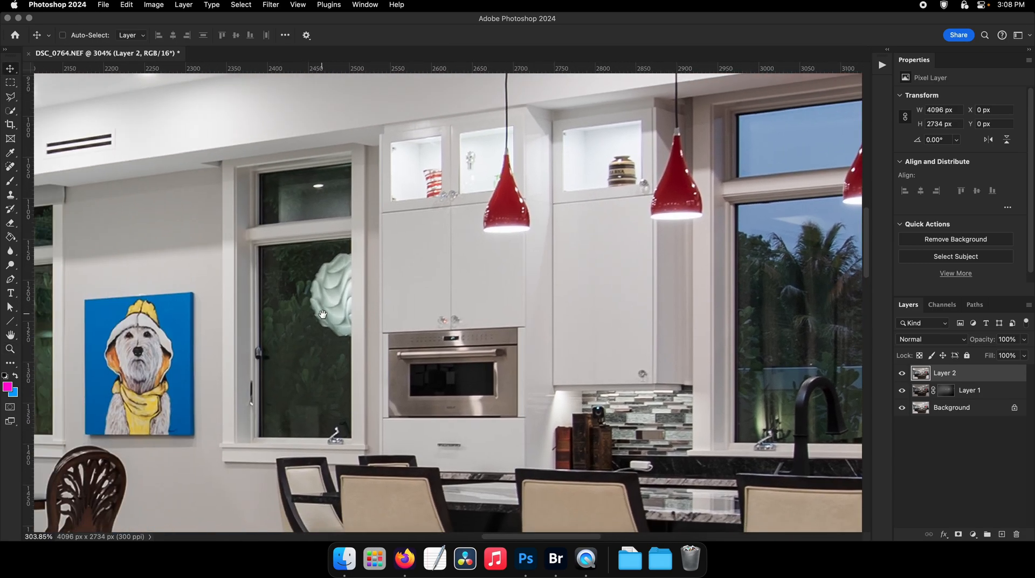
drag(322, 314, 465, 372)
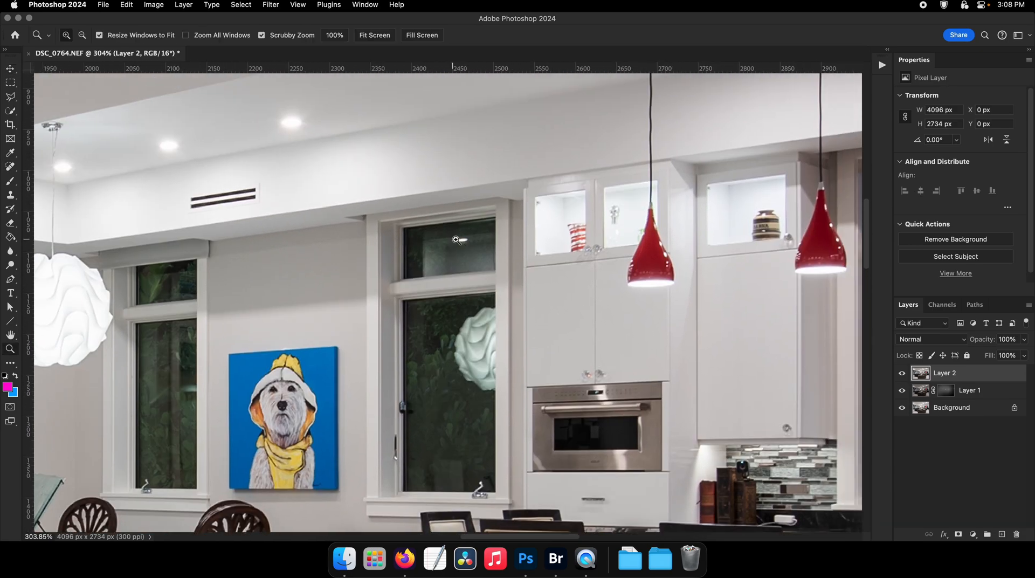
mouse_move(453, 244)
mouse_down()
mouse_move(519, 262)
mouse_move(423, 265)
mouse_move(630, 229)
mouse_up()
click(486, 242)
mouse_move(353, 327)
mouse_down()
mouse_move(388, 344)
mouse_move(563, 182)
mouse_up()
- Remove the light switch plate on the wall beside the red birdhouse clock with a 30 px Spot Healing Brush
drag(378, 315, 630, 325)
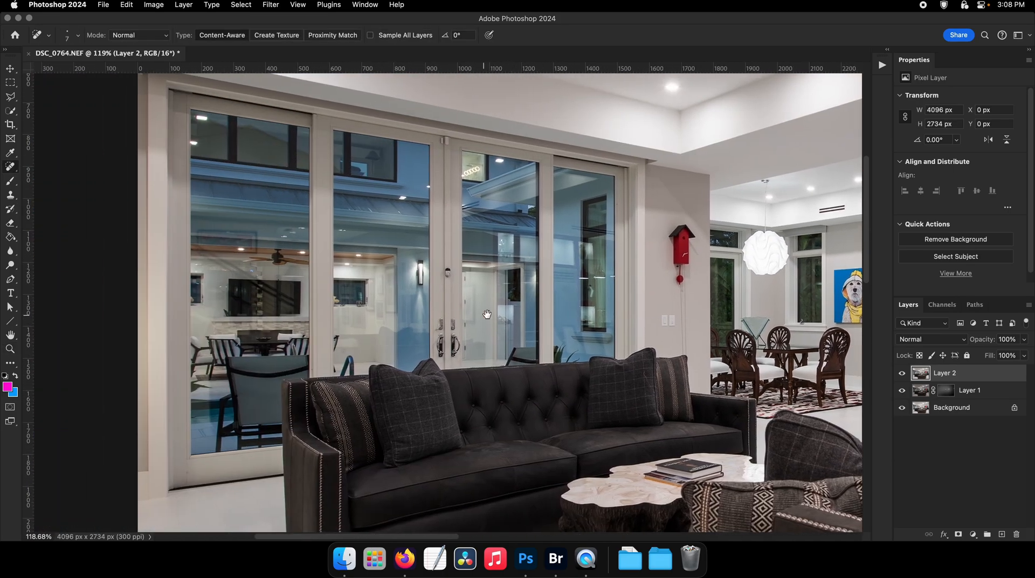
drag(488, 314, 297, 291)
drag(459, 288, 537, 297)
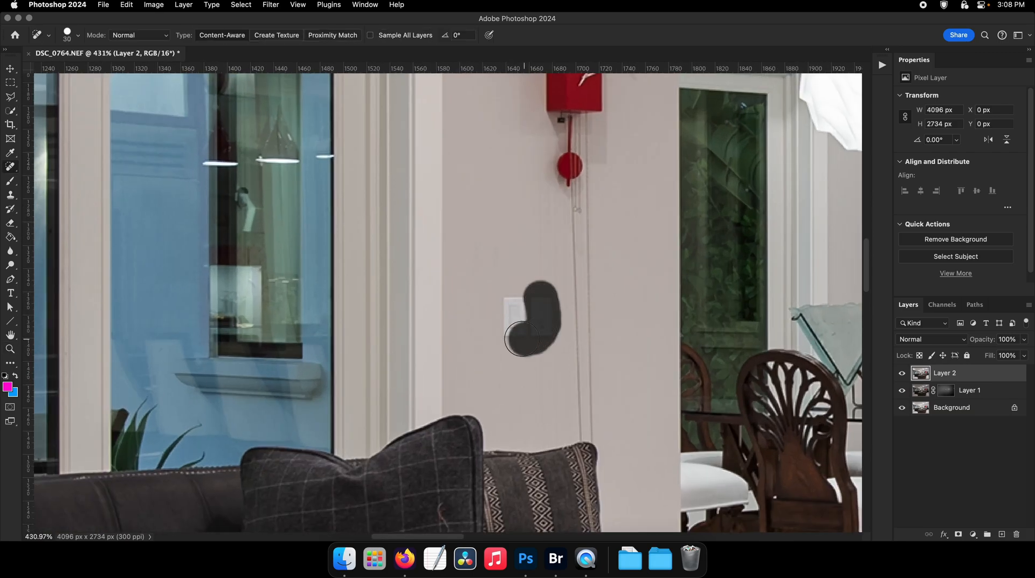
mouse_move(522, 339)
mouse_down()
mouse_move(515, 315)
mouse_move(469, 327)
mouse_move(524, 326)
mouse_move(765, 370)
mouse_up()
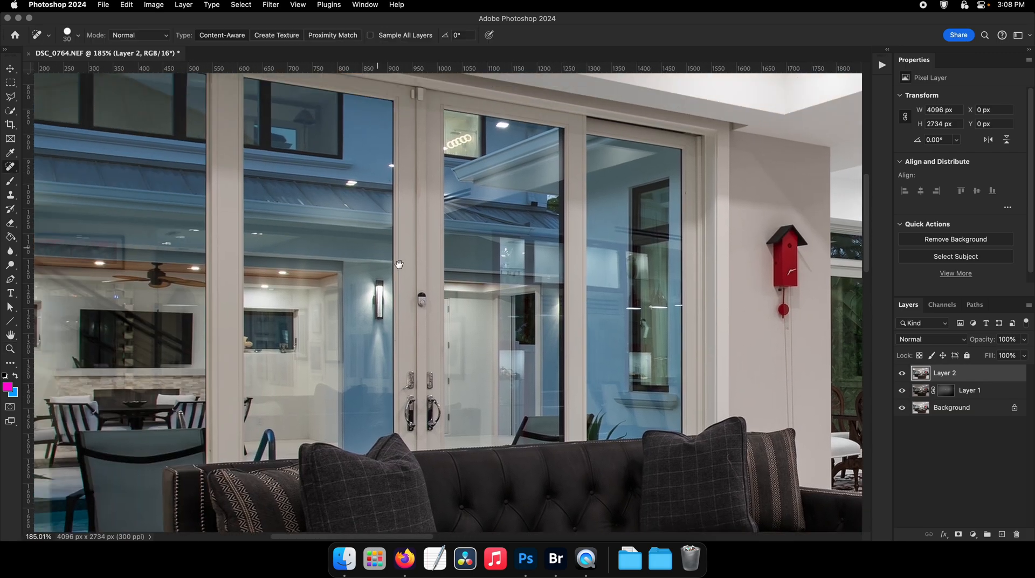
- Heal the bright ceiling-light reflection along the roof edge in the second glass door panel with a 13 px brush
drag(399, 264, 488, 341)
drag(449, 256, 431, 255)
drag(479, 240, 526, 241)
mouse_move(467, 249)
mouse_down()
mouse_move(372, 273)
mouse_move(467, 257)
mouse_up()
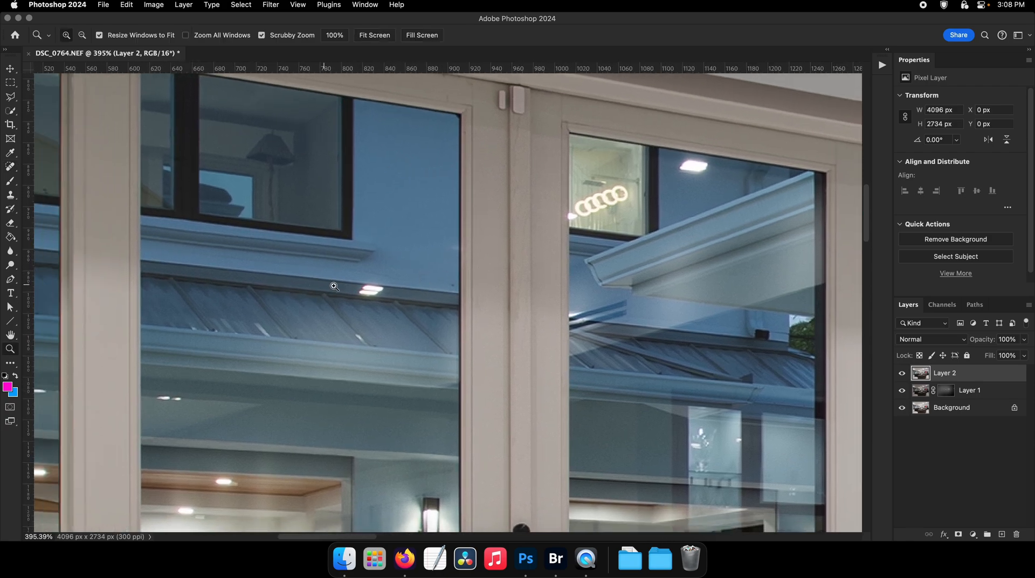
drag(315, 277, 396, 279)
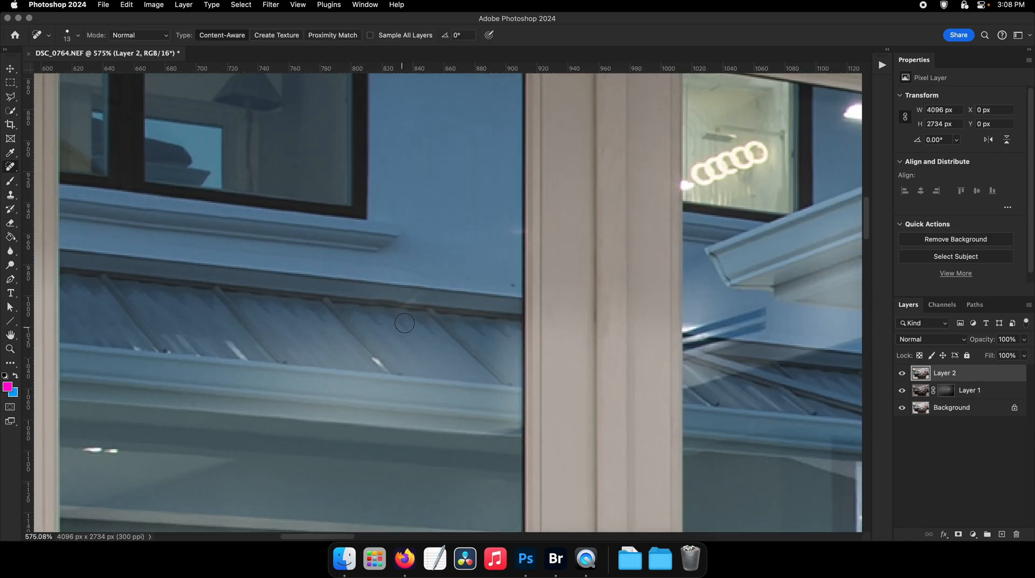
drag(371, 314, 528, 330)
drag(528, 329, 504, 329)
- Remove the small red light reflection beside the frame in the leftmost door's upper window reflection
drag(379, 303, 677, 348)
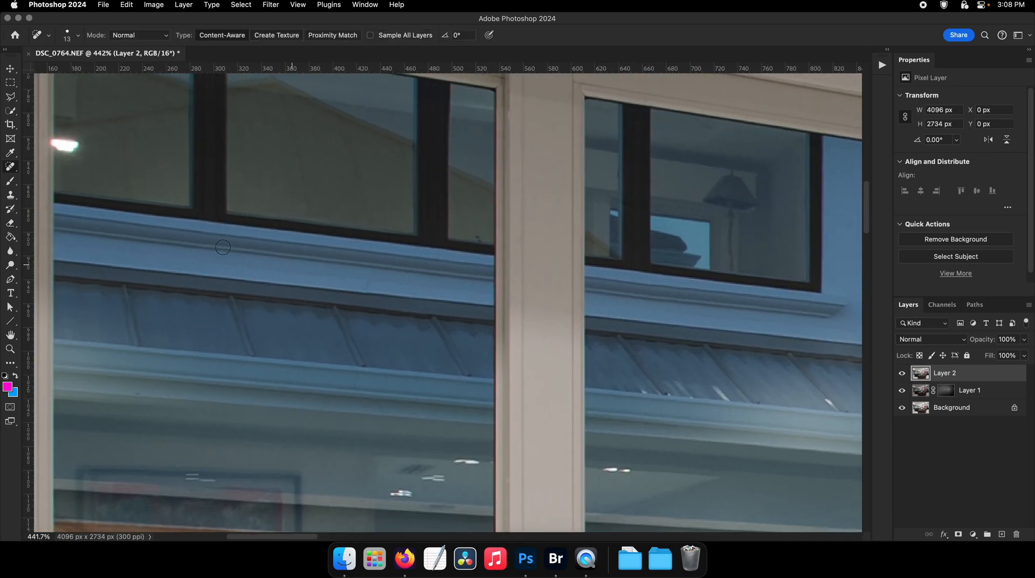
drag(92, 180, 274, 267)
mouse_move(214, 217)
mouse_down()
mouse_move(318, 237)
mouse_move(260, 242)
mouse_up()
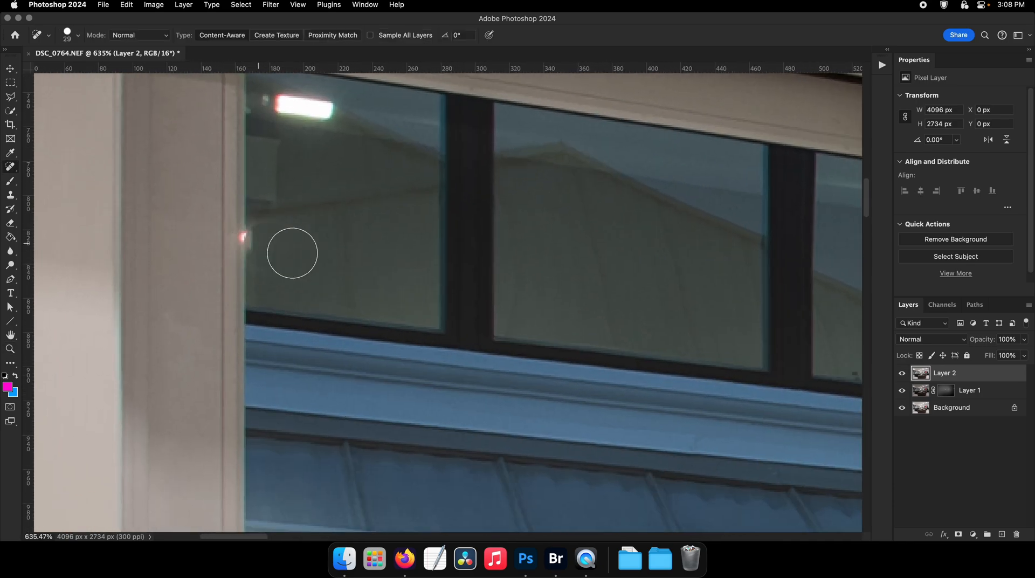
drag(328, 247, 240, 237)
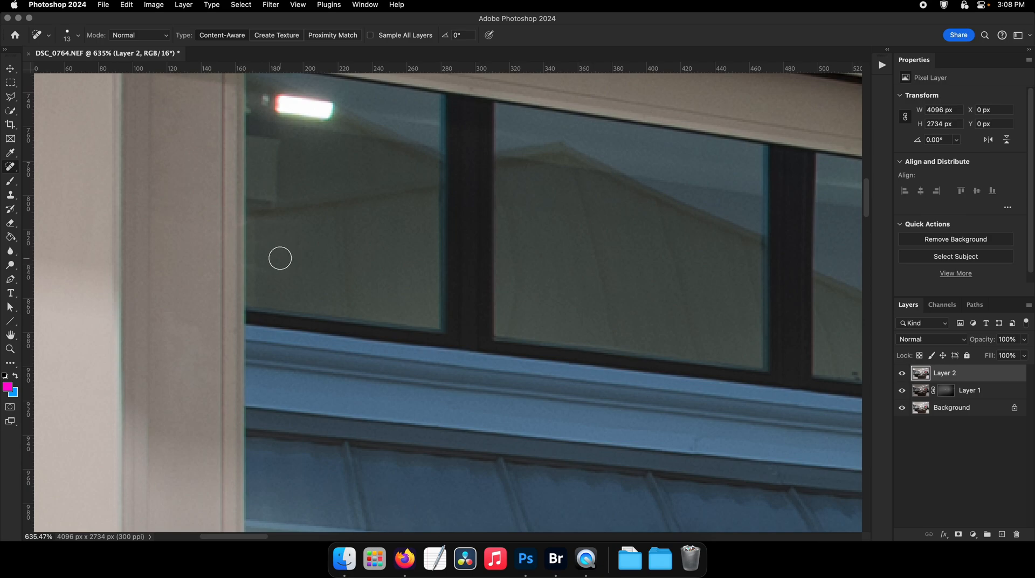
- Heal away the bright white light reflection at the upper corner of the leftmost glass door, reducing the brush to 8 px
drag(287, 270, 272, 392)
drag(320, 221, 336, 222)
drag(312, 231, 255, 226)
drag(309, 237, 291, 252)
drag(352, 234, 343, 233)
drag(292, 249, 258, 246)
mouse_move(314, 224)
mouse_down()
mouse_move(271, 213)
mouse_move(271, 226)
mouse_up()
mouse_move(242, 229)
mouse_down()
mouse_move(235, 263)
mouse_move(307, 255)
mouse_up()
key([)
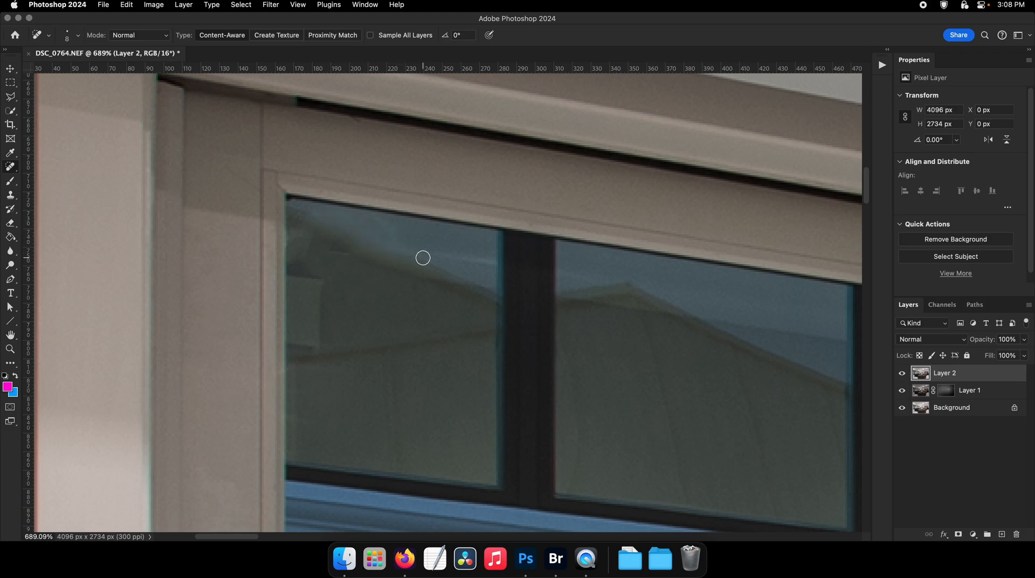
- Compare the whole image with the retouched Layer 2 hidden and shown
drag(432, 264, 360, 264)
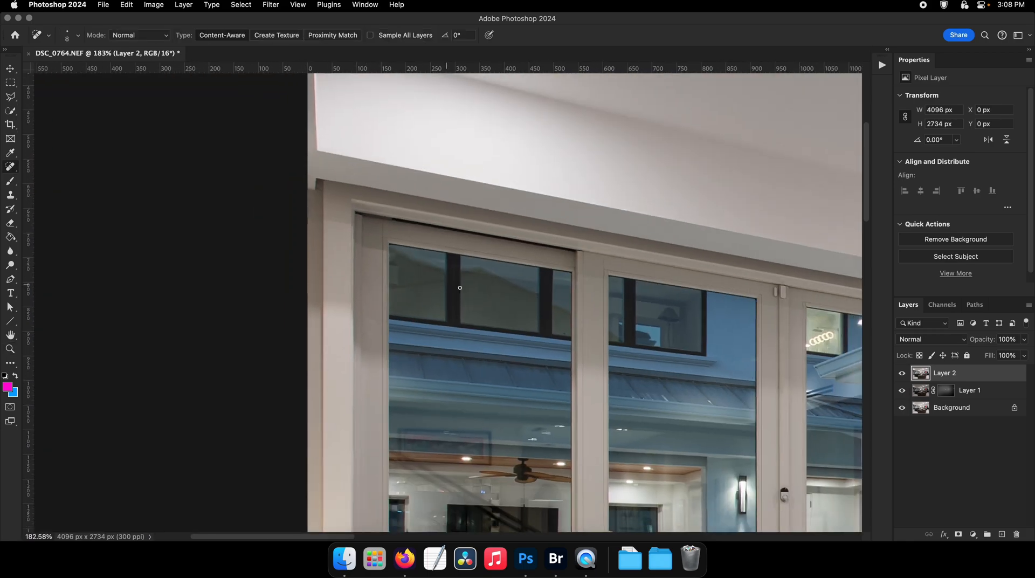
drag(470, 286, 434, 283)
scroll(426, 278, right, 3)
scroll(426, 278, down, 2)
scroll(426, 279, down, 2)
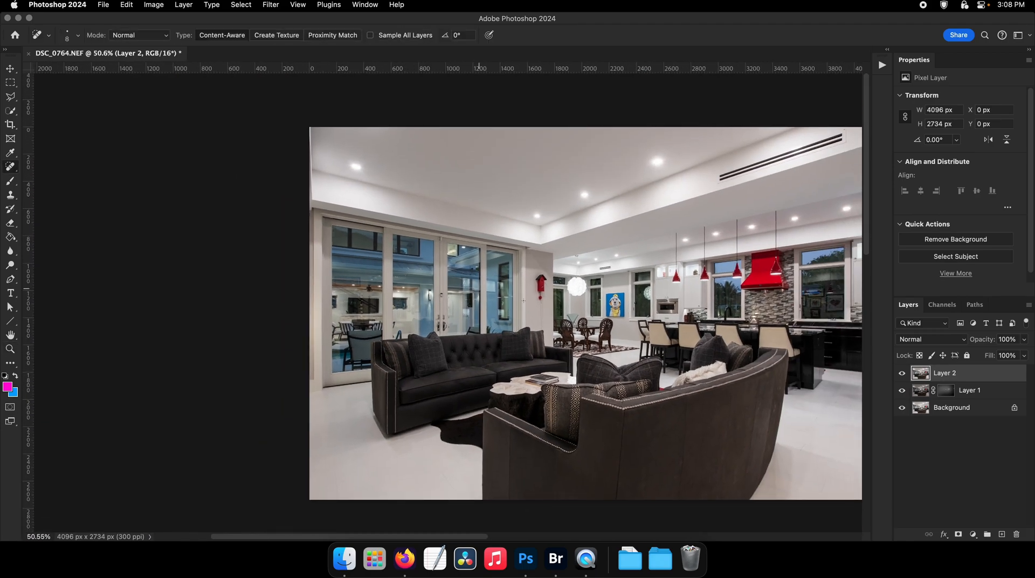
scroll(523, 300, right, 3)
key(v)
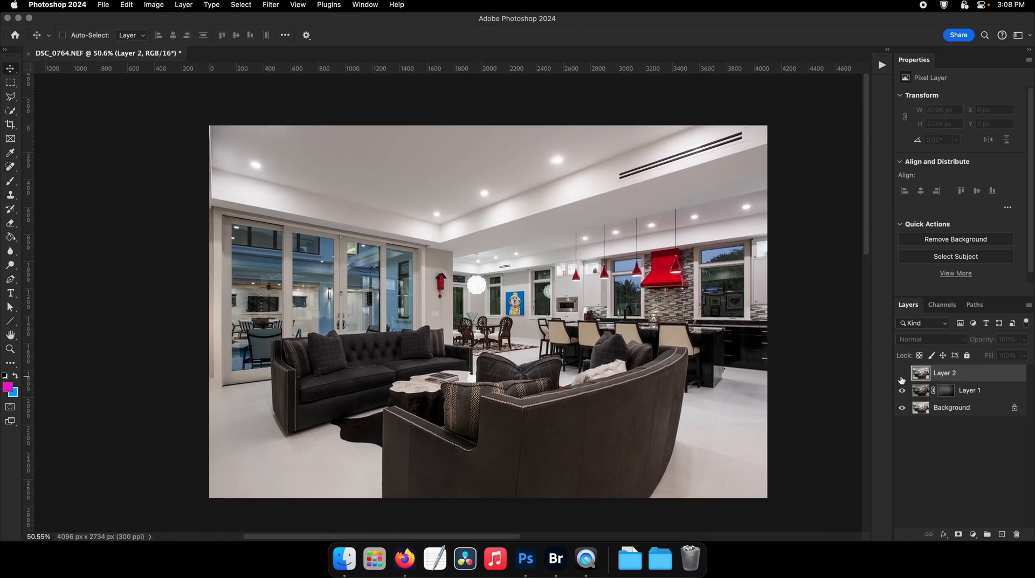
- Examine the healed door glass, the patio reflections and the wall beside the birdhouse clock for remaining distractions
drag(279, 240, 361, 242)
scroll(273, 238, left, 3)
drag(247, 229, 298, 253)
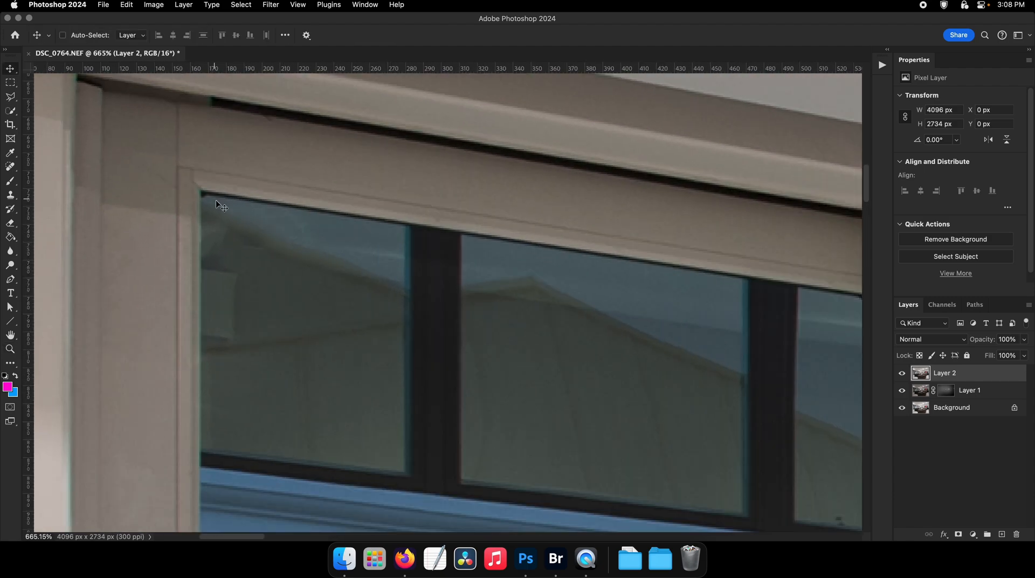
scroll(351, 272, down, 3)
scroll(452, 307, down, 10)
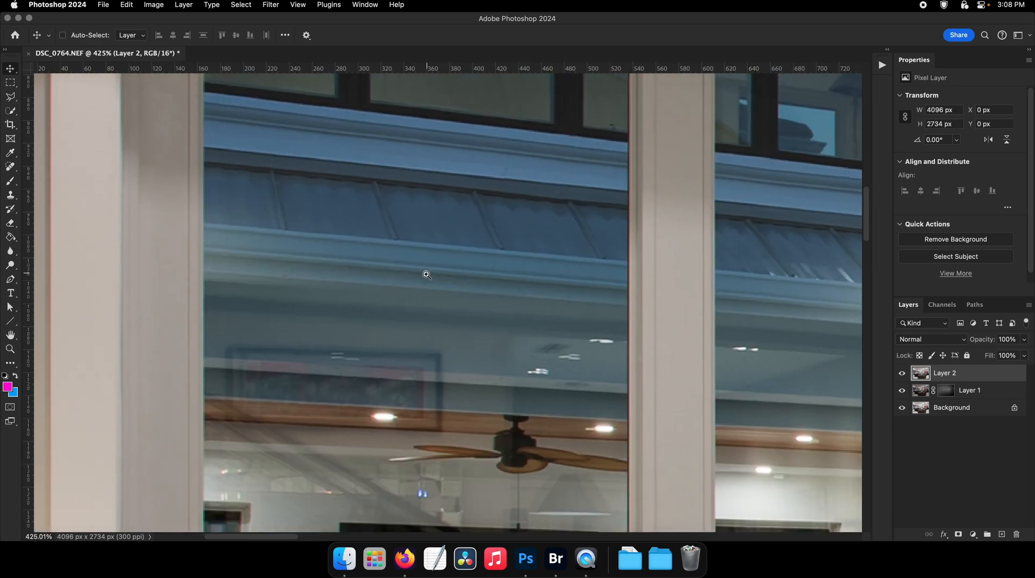
scroll(414, 301, down, 5)
scroll(419, 313, right, 7)
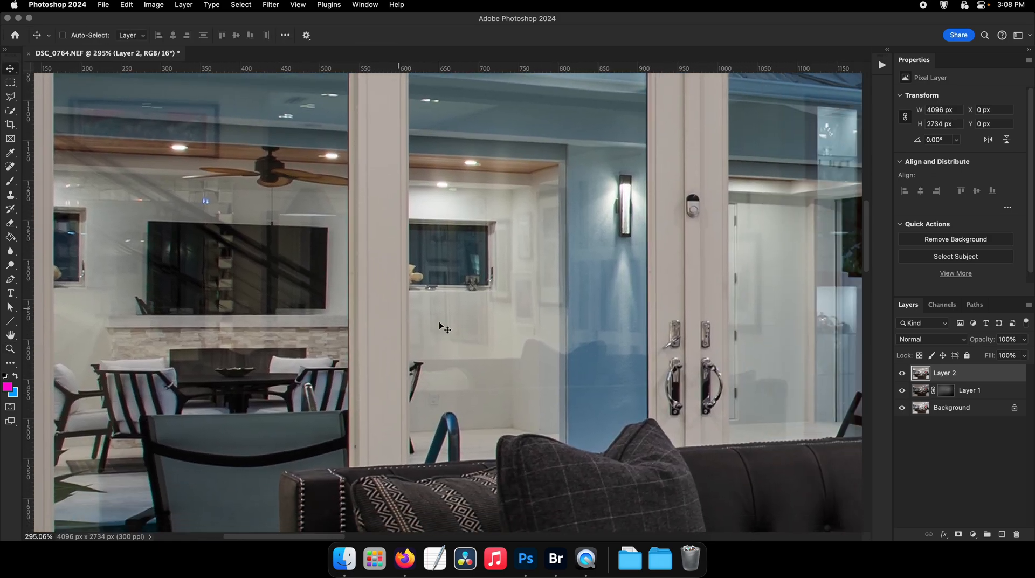
scroll(493, 328, down, 3)
scroll(537, 340, right, 15)
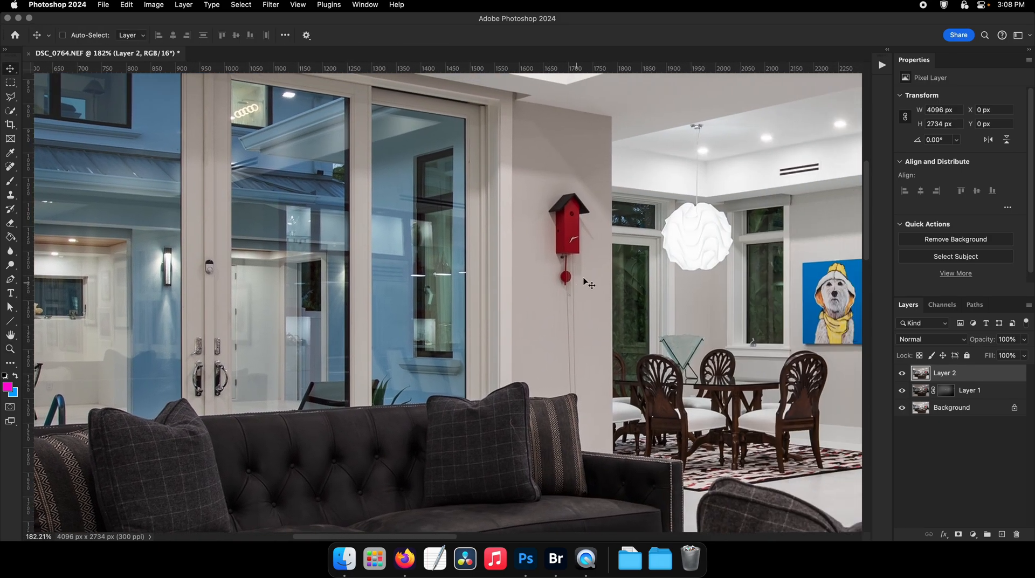
scroll(475, 336, down, 8)
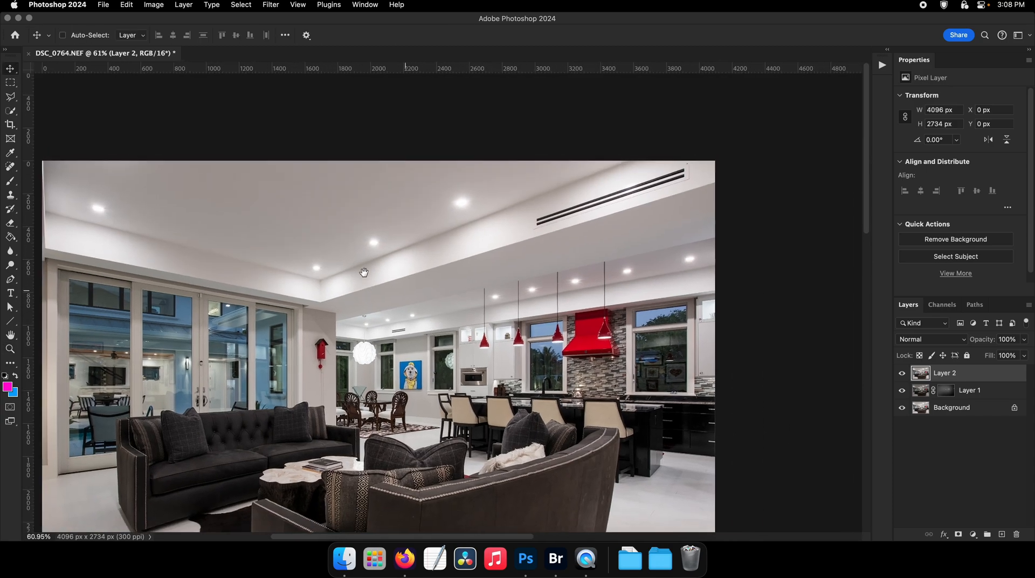
- Outline the long ceiling air vent with the Polygonal Lasso and switch to the Patch Tool
drag(363, 272, 328, 276)
click(10, 97)
drag(635, 235, 653, 242)
mouse_move(589, 168)
mouse_down()
mouse_move(492, 232)
mouse_move(555, 259)
mouse_up()
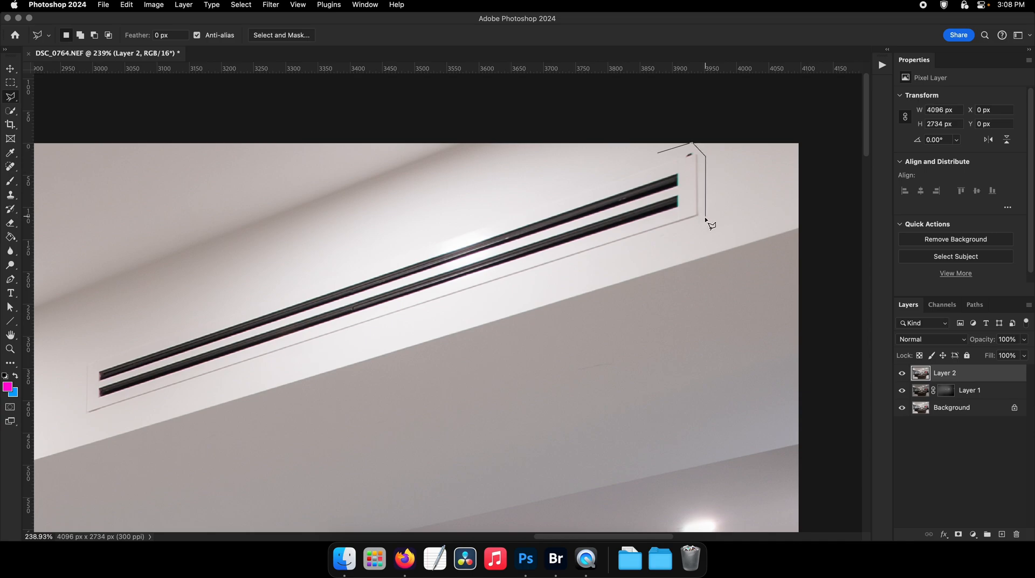
click(82, 426)
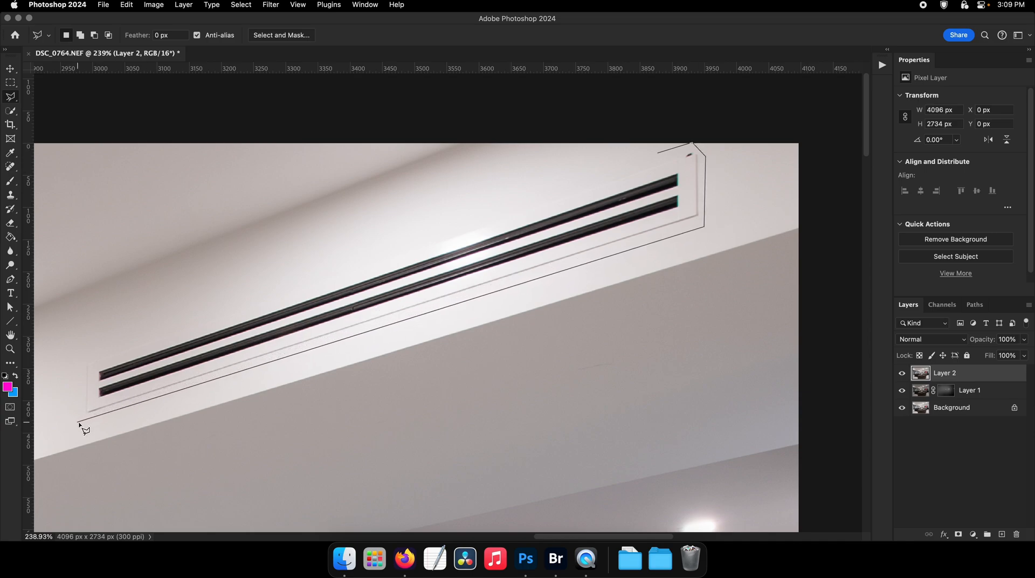
click(80, 351)
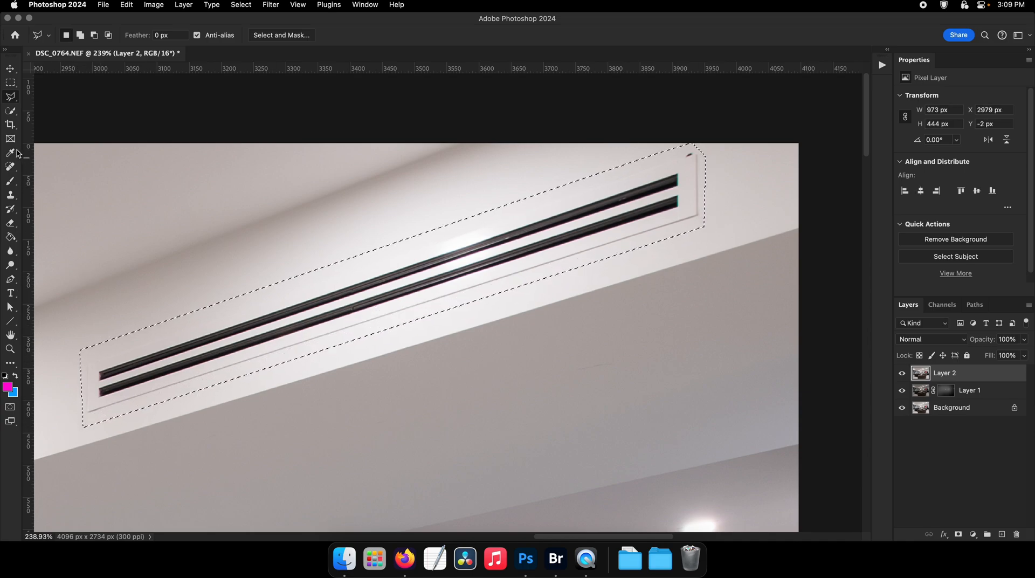
right_click(11, 167)
click(84, 193)
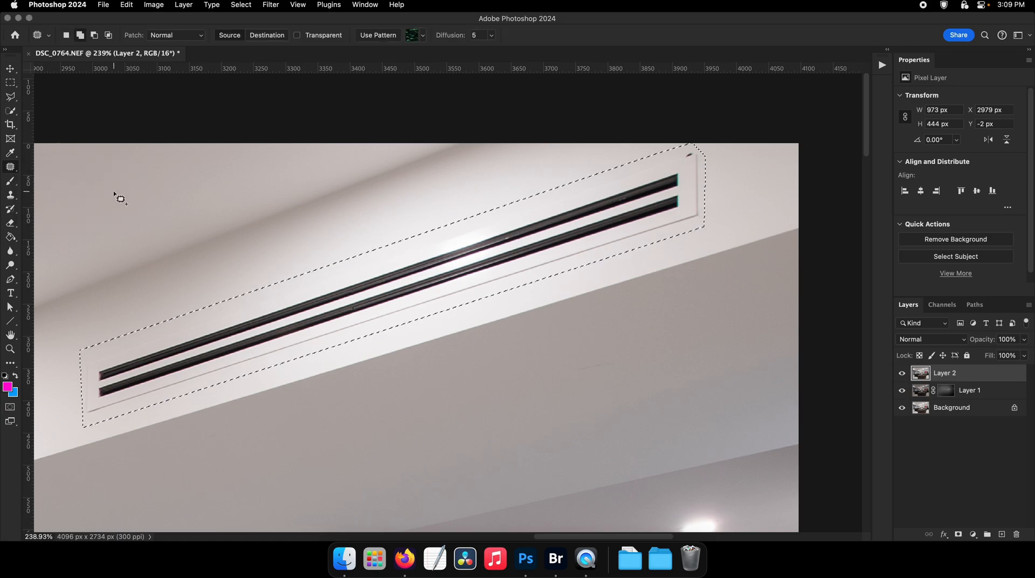
- Try to remove the selected ceiling vent by filling the selection, and undo the fill
key(shift+BackSpace)
key(Return)
drag(437, 266, 402, 298)
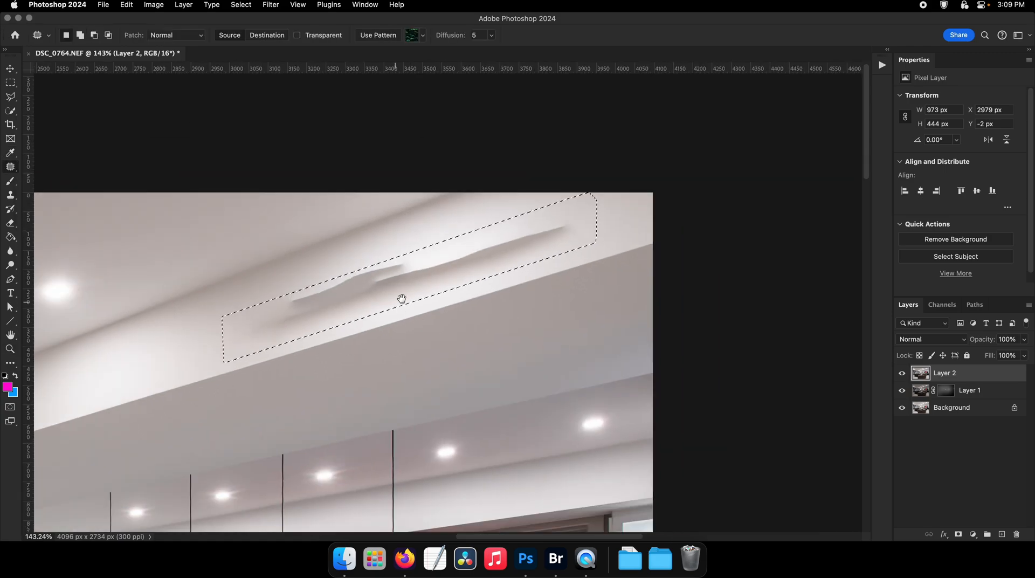
drag(331, 323, 508, 263)
key(z)
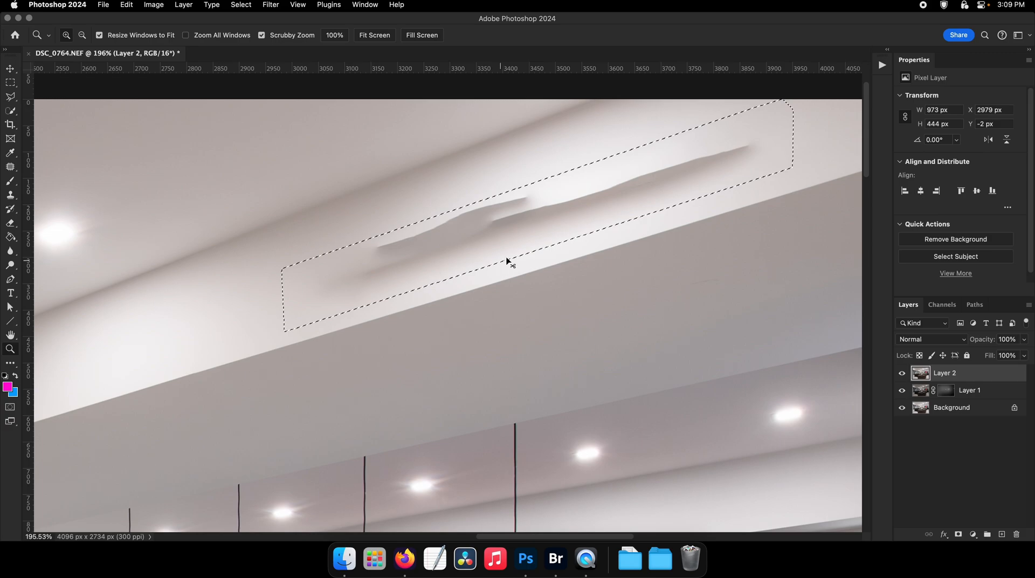
key(super+z)
- Patch the selected vent with the clean stretch of the same ceiling strip and deselect it
drag(558, 233, 235, 328)
key(j)
key(super+d)
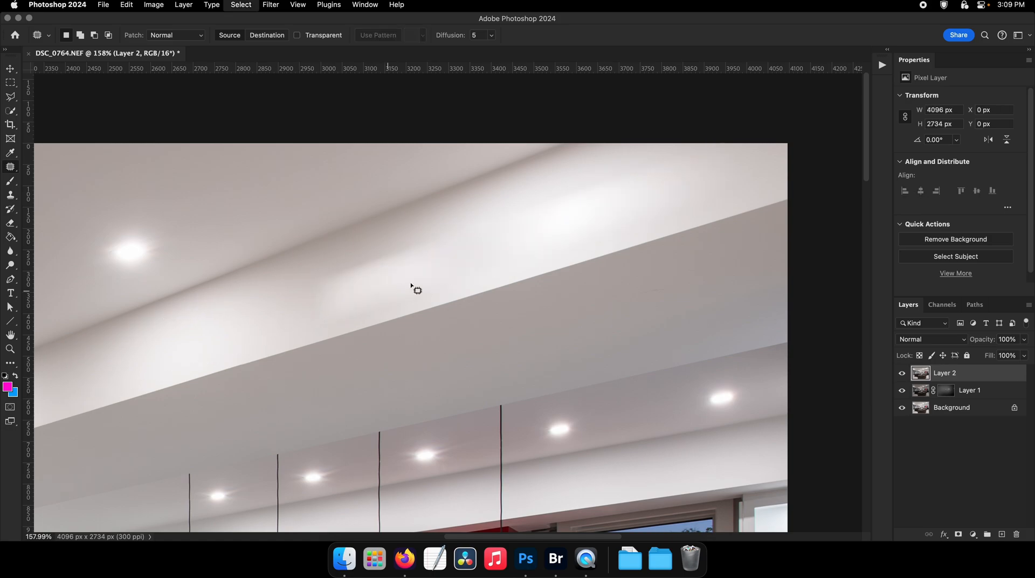
- Smooth the uneven shading at the near end of the patched ceiling strip with a freehand Patch Tool selection
key(z)
drag(423, 283, 464, 287)
key(z)
scroll(453, 262, down, 3)
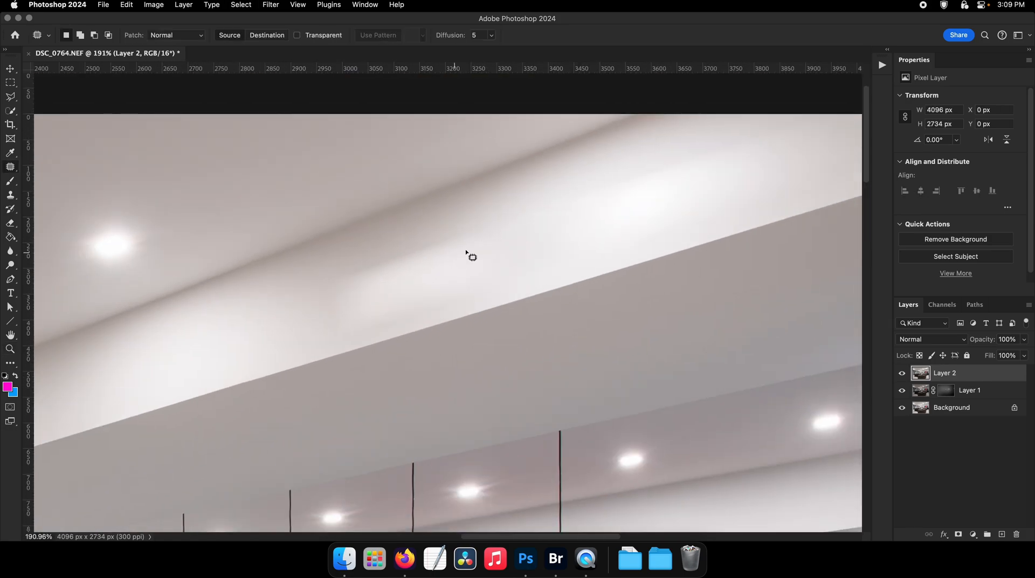
drag(454, 239, 377, 213)
key(super+d)
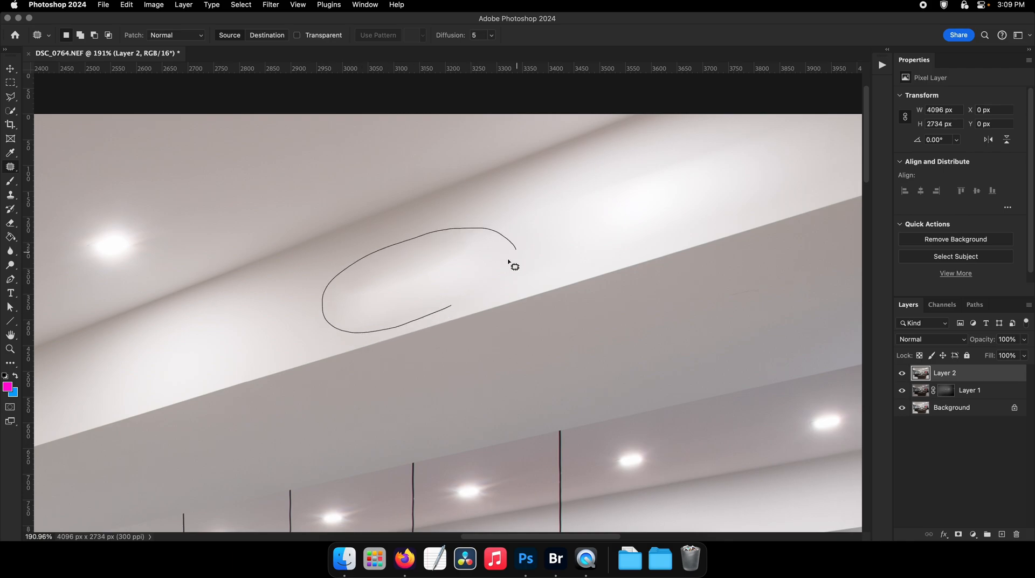
drag(508, 262, 452, 304)
drag(420, 267, 313, 159)
key(super+d)
- Patch the bright spot near the far end of the ceiling strip from the adjoining area and deselect
key(space)
drag(502, 227, 361, 285)
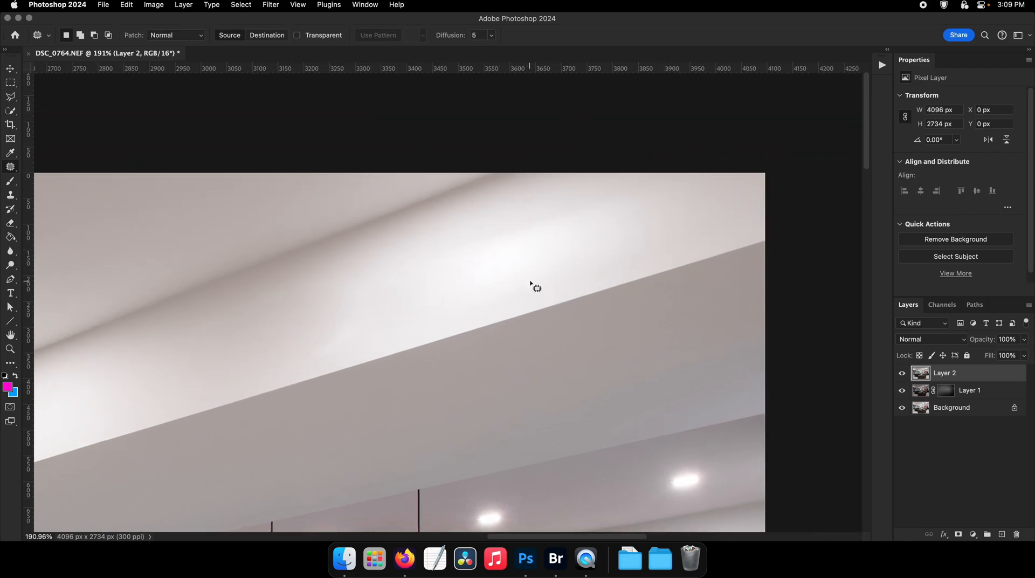
drag(499, 213, 602, 248)
drag(542, 229, 478, 260)
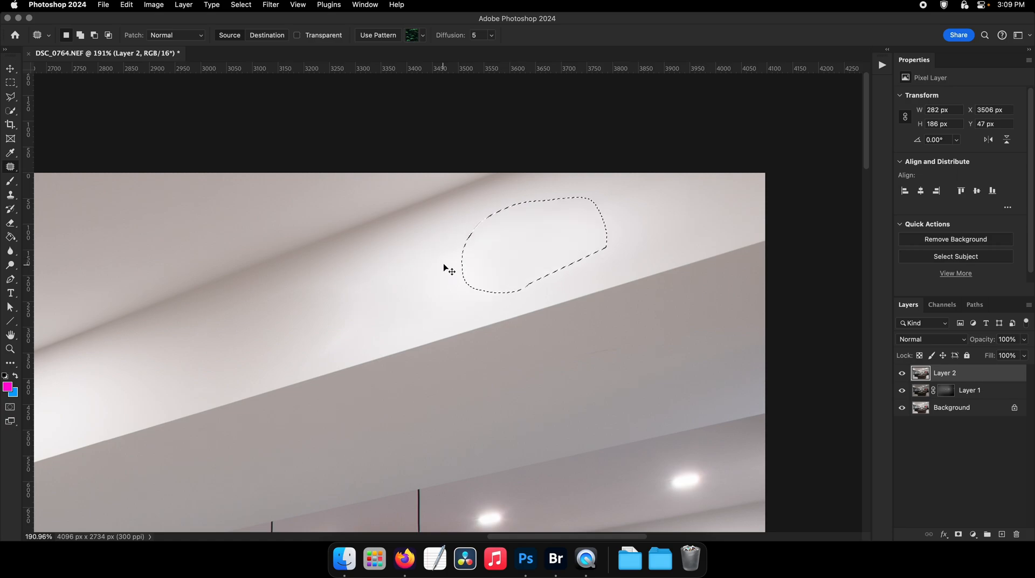
key(super+d)
key(z)
mouse_move(555, 256)
mouse_down()
mouse_move(480, 271)
mouse_move(474, 291)
mouse_up()
key(z)
drag(520, 264, 559, 273)
- Choose the Soft Brush at 0% hardness and add a new layer above Layer 2
key(b)
right_click(543, 269)
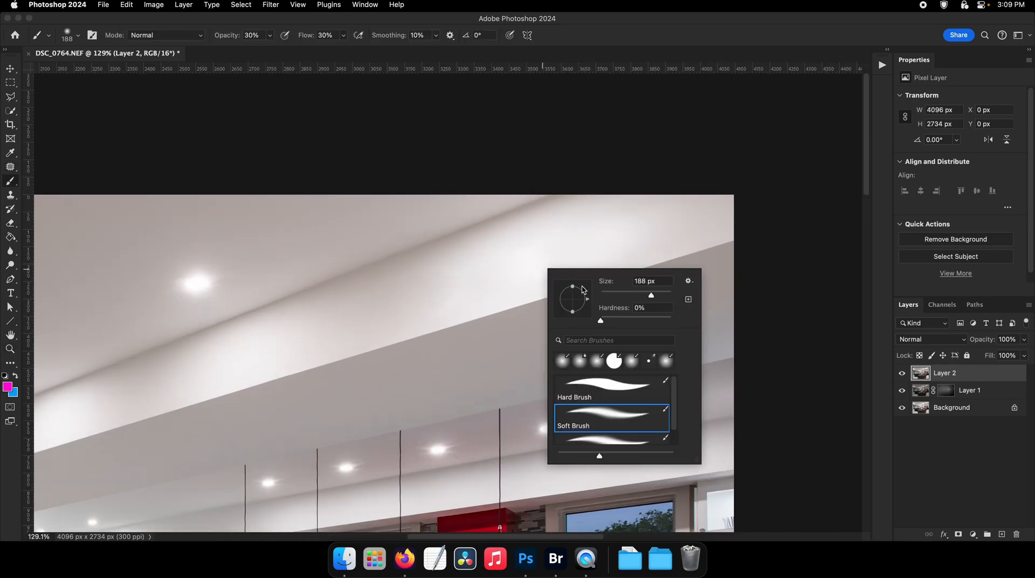
click(803, 431)
click(1002, 534)
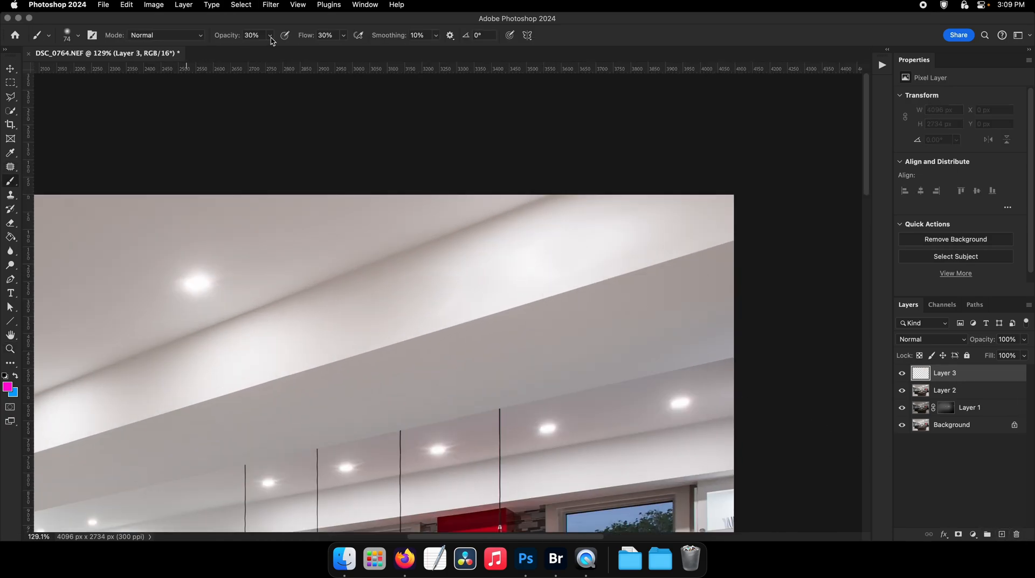
- Paint a sampled near-white over the patched ceiling strip with the soft brush at 59% opacity, and compare with Layer 3 hidden
mouse_move(491, 274)
mouse_down()
mouse_move(418, 266)
mouse_move(543, 236)
mouse_up()
key(z)
alt+click(453, 256)
ctrl+alt+drag(475, 250, 506, 242)
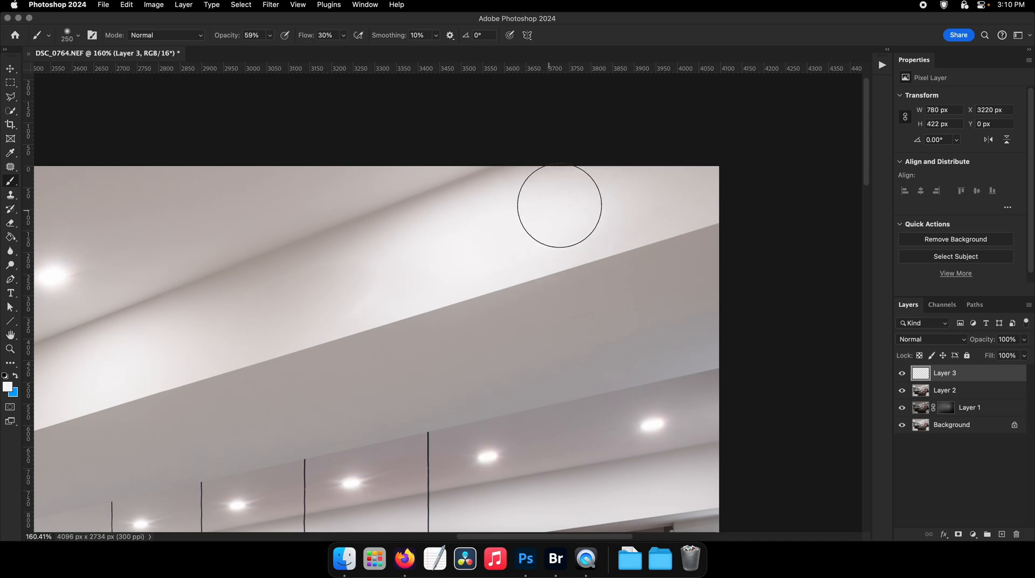
mouse_move(559, 205)
mouse_down()
mouse_move(700, 175)
mouse_move(651, 205)
mouse_up()
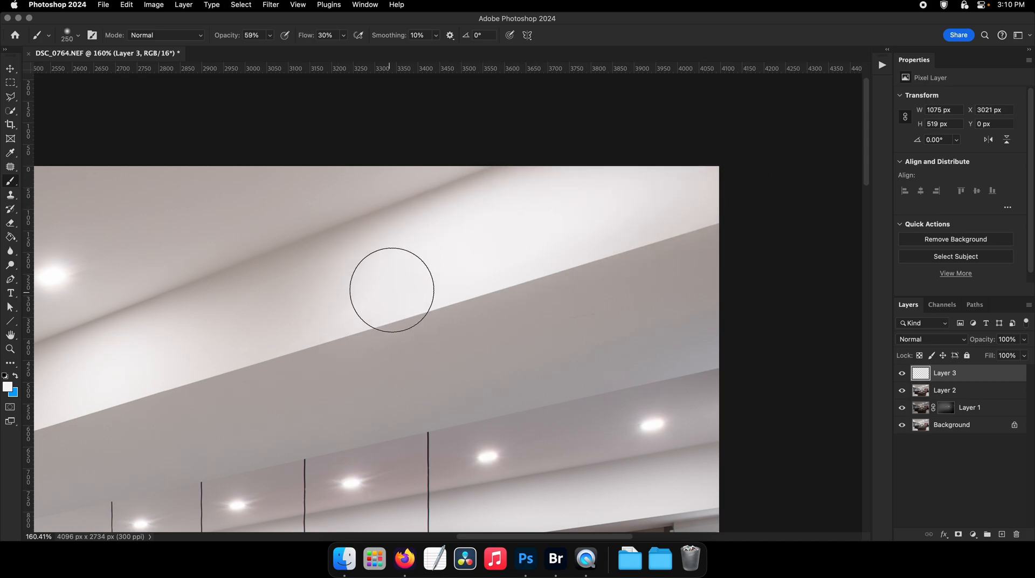
ctrl+alt+drag(392, 290, 329, 311)
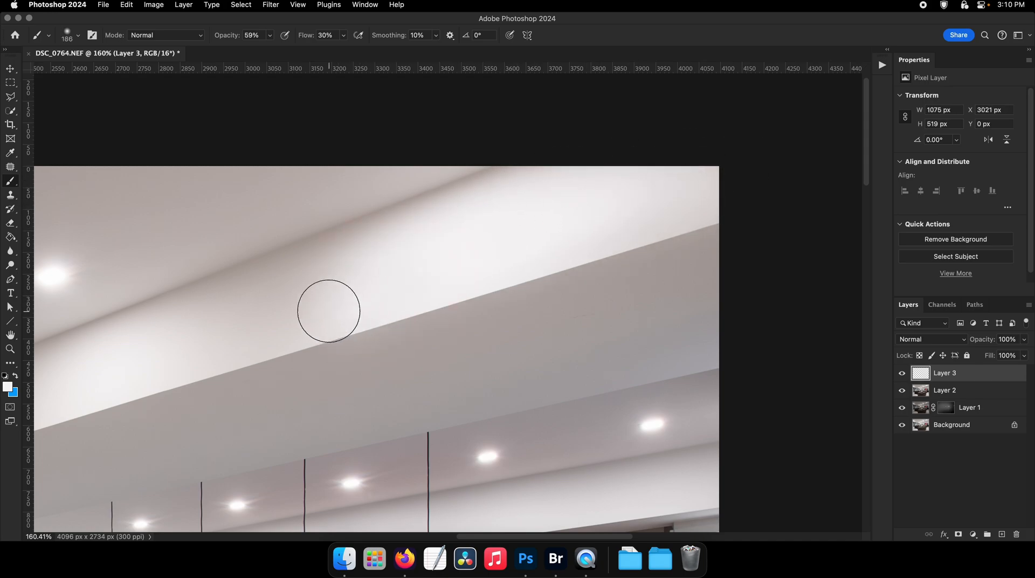
click(902, 374)
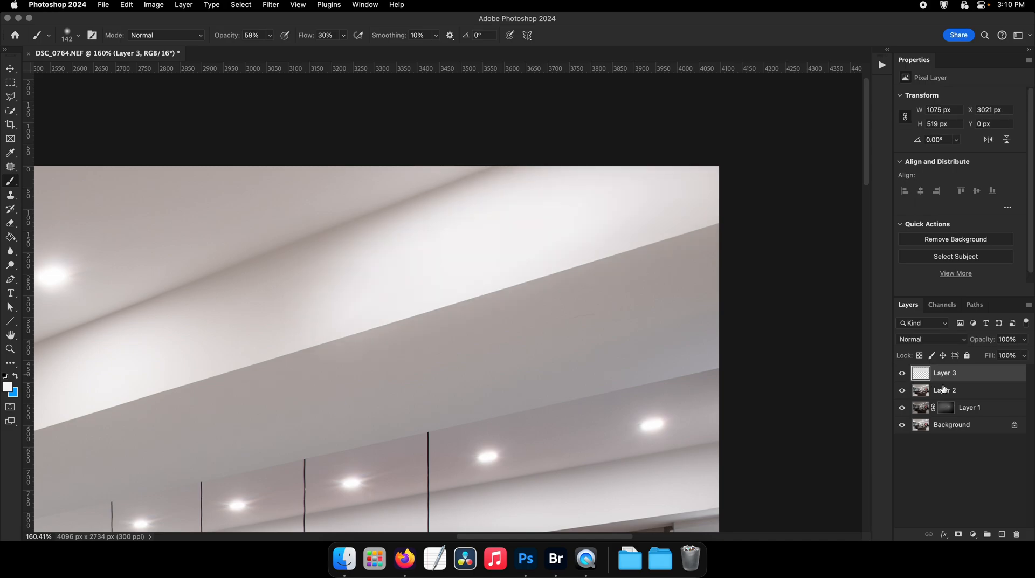
click(10, 96)
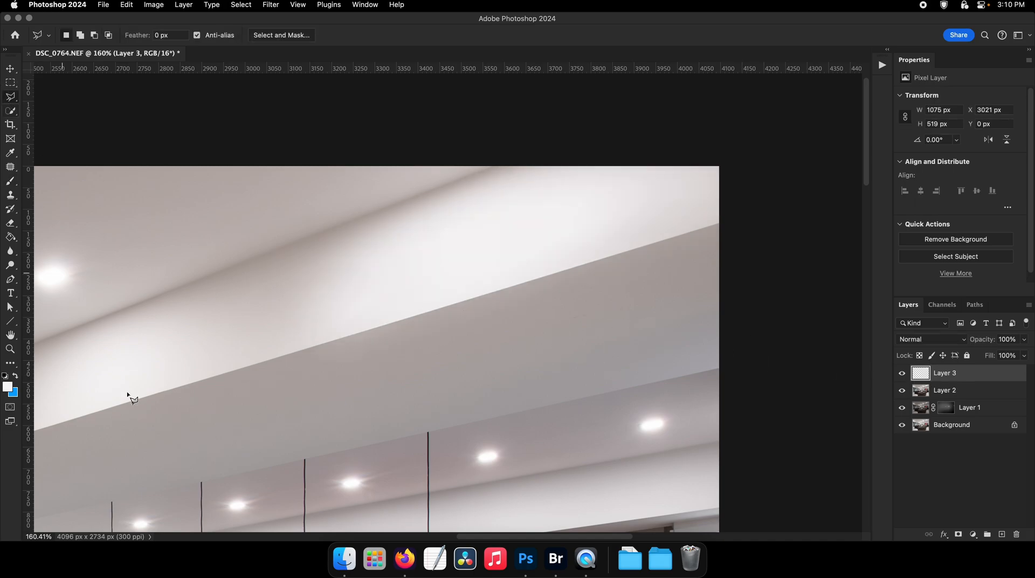
click(824, 191)
double_click(312, 473)
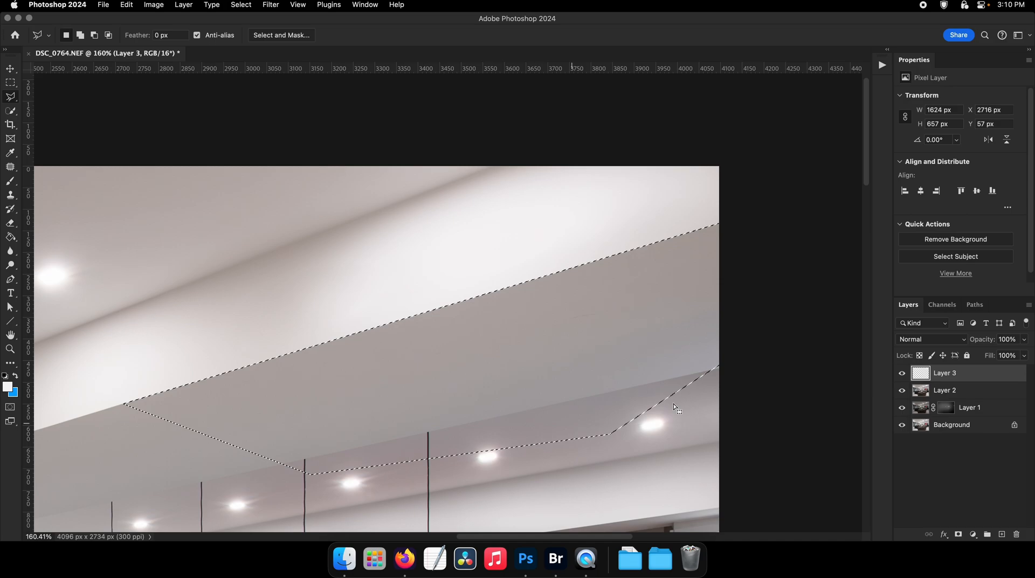
key(super+d)
- Merge Layer 3 and Layer 2 into one layer, and compare the retouched photo with the Background layer shown alone
shift+click(963, 391)
right_click(963, 390)
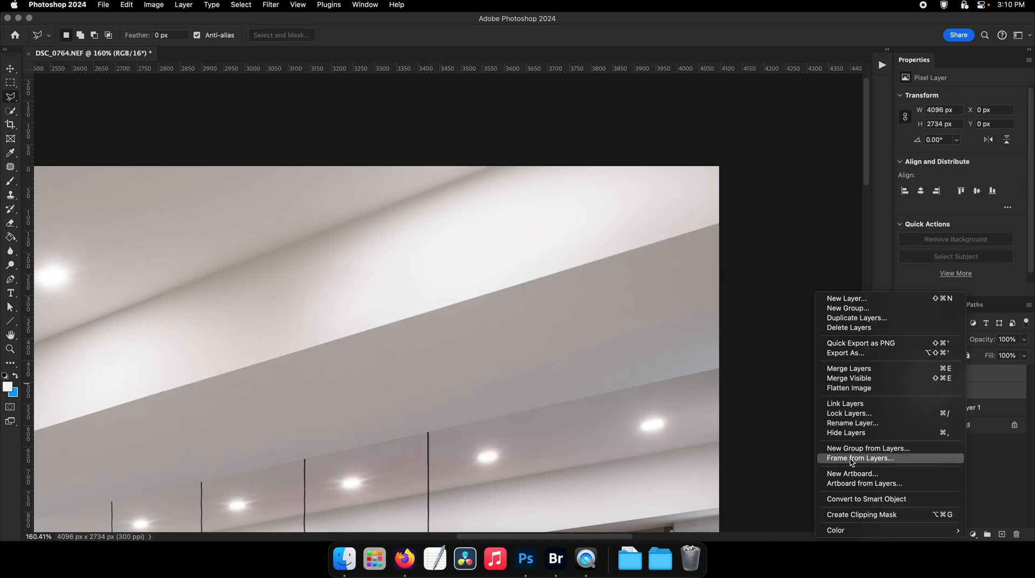
click(854, 369)
key(z)
drag(560, 243, 654, 228)
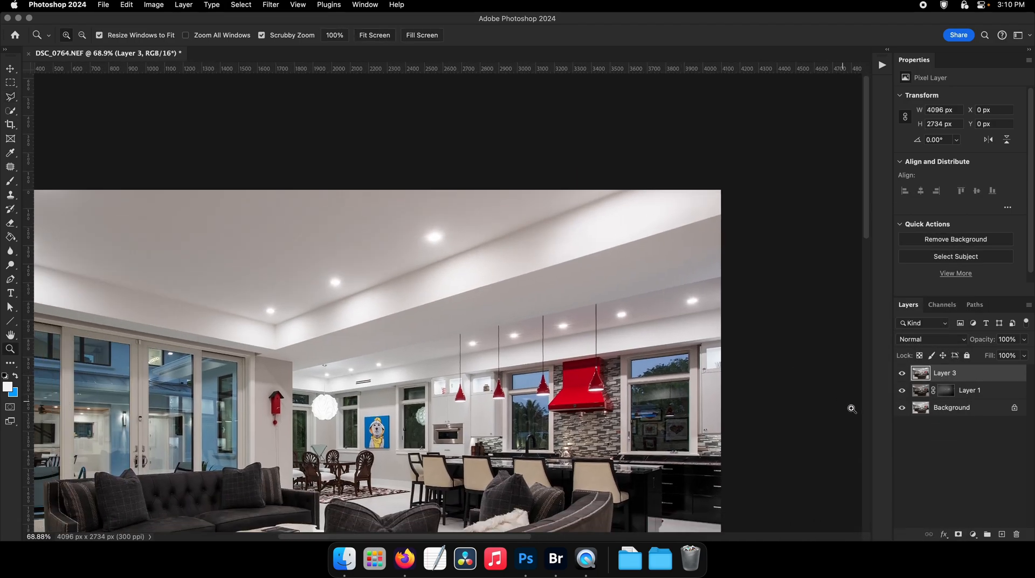
alt+click(902, 408)
drag(693, 302, 665, 302)
- Outline the blue dog painting on the dining area wall with a Polygonal Lasso selection along its four edges
mouse_move(493, 305)
mouse_down()
mouse_move(542, 319)
mouse_move(513, 261)
mouse_up()
key(F2)
click(10, 97)
drag(468, 301, 561, 302)
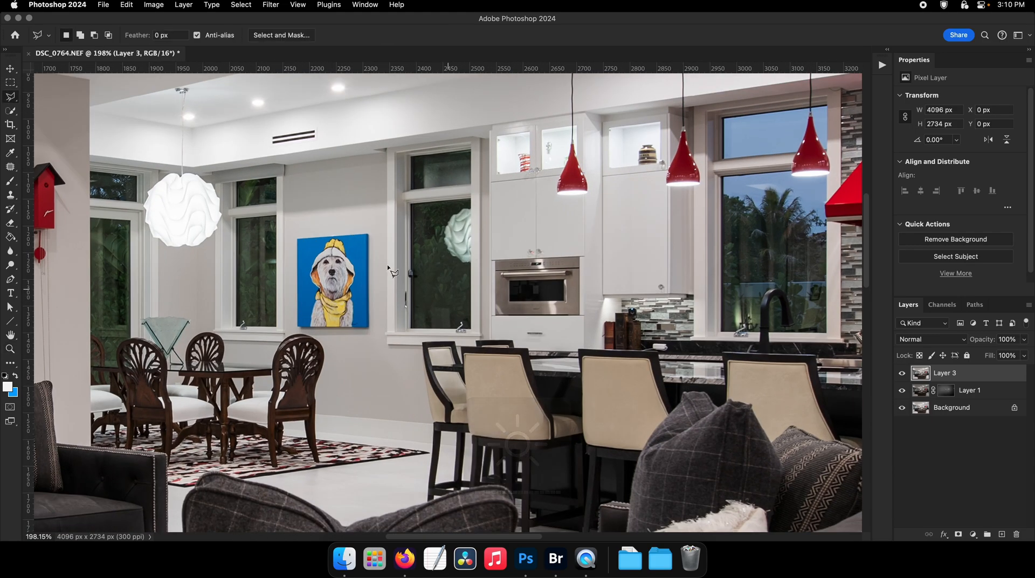
drag(353, 264, 484, 263)
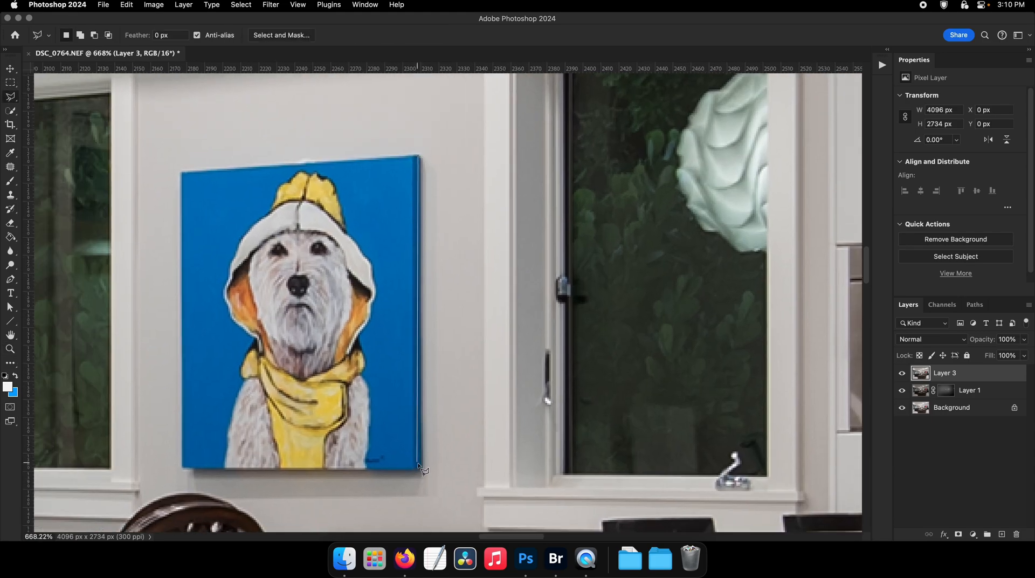
click(178, 172)
key(F2)
- Add a Brightness/Contrast adjustment limited to the selected dog painting, with brightness 29 and contrast 35
click(973, 534)
click(982, 416)
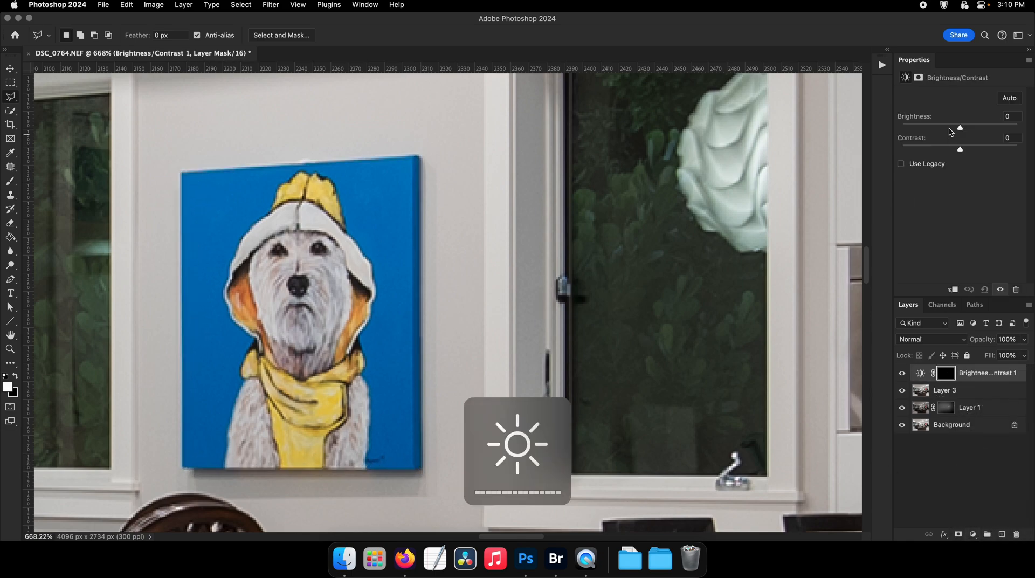
drag(961, 128, 980, 150)
scroll(457, 176, down, 8)
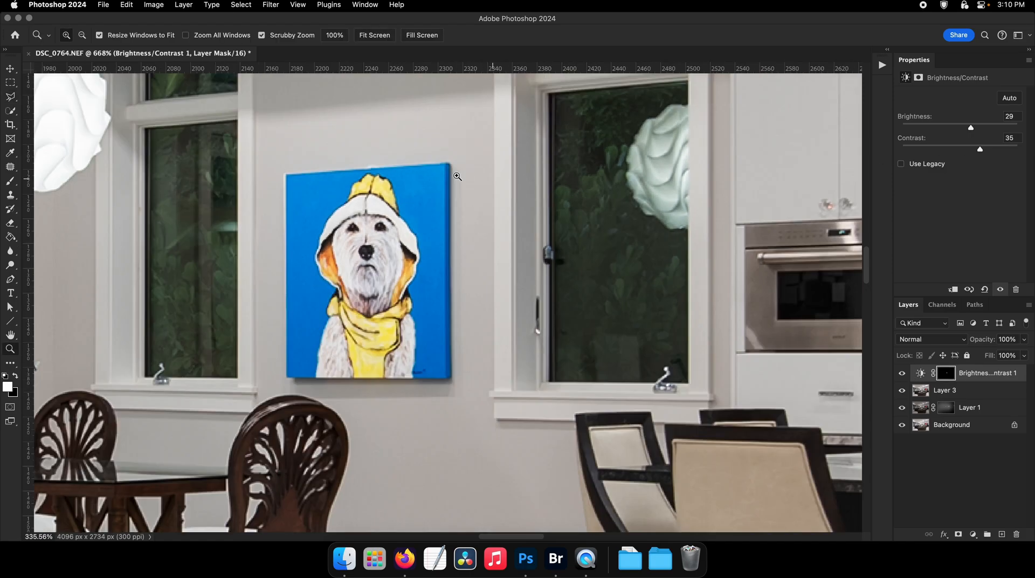
scroll(485, 237, down, 4)
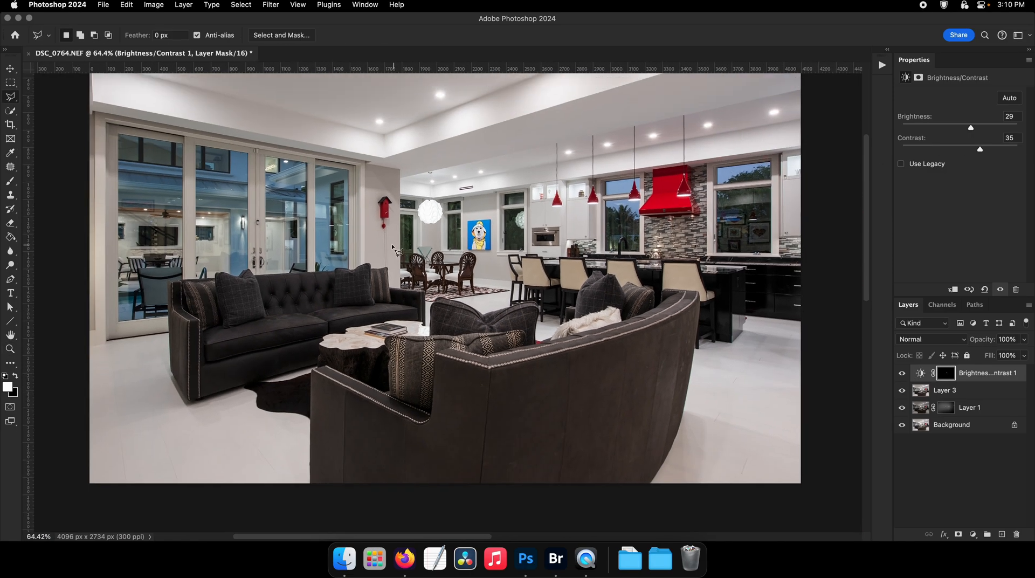
- Add a second Brightness/Contrast adjustment with brightness 47 and contrast 23, and fill its mask with black
click(973, 534)
click(970, 415)
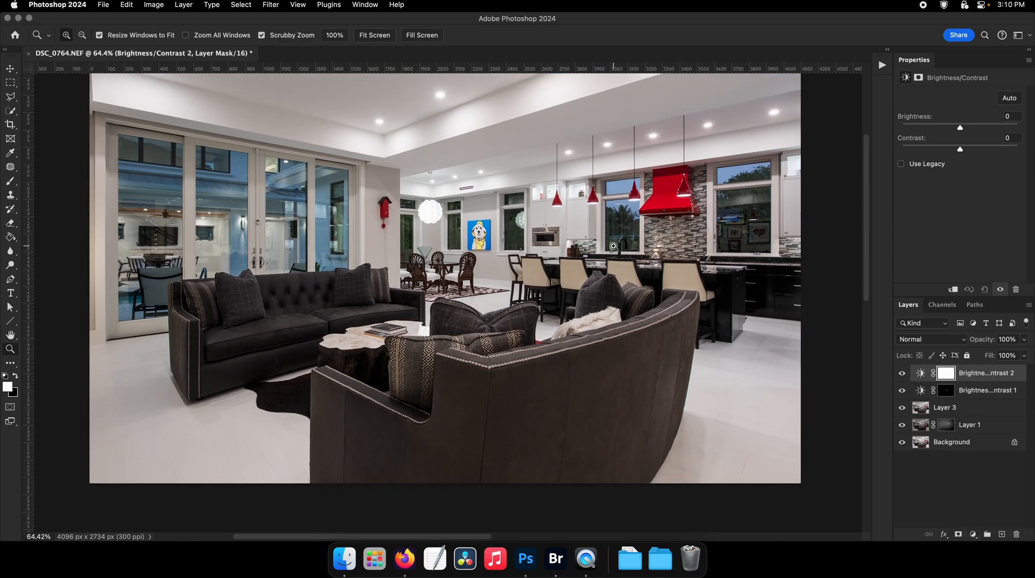
scroll(585, 257, down, 2)
mouse_move(959, 127)
mouse_down()
mouse_move(973, 128)
mouse_move(973, 148)
mouse_up()
key(b)
key(x)
key(alt+BackSpace)
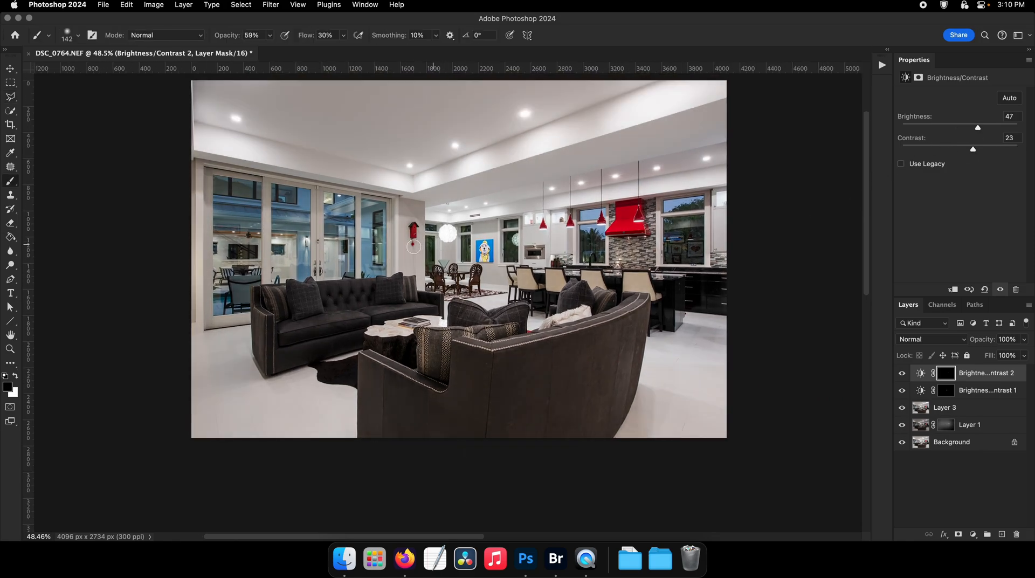
- Paint white on the adjustment's mask over the ceiling, glass doors and floor with a very large soft brush at 30% opacity
right_click(575, 257)
double_click(628, 397)
scroll(588, 352, up, 1)
drag(421, 247, 545, 280)
key(F2)
drag(309, 195, 339, 194)
key(x)
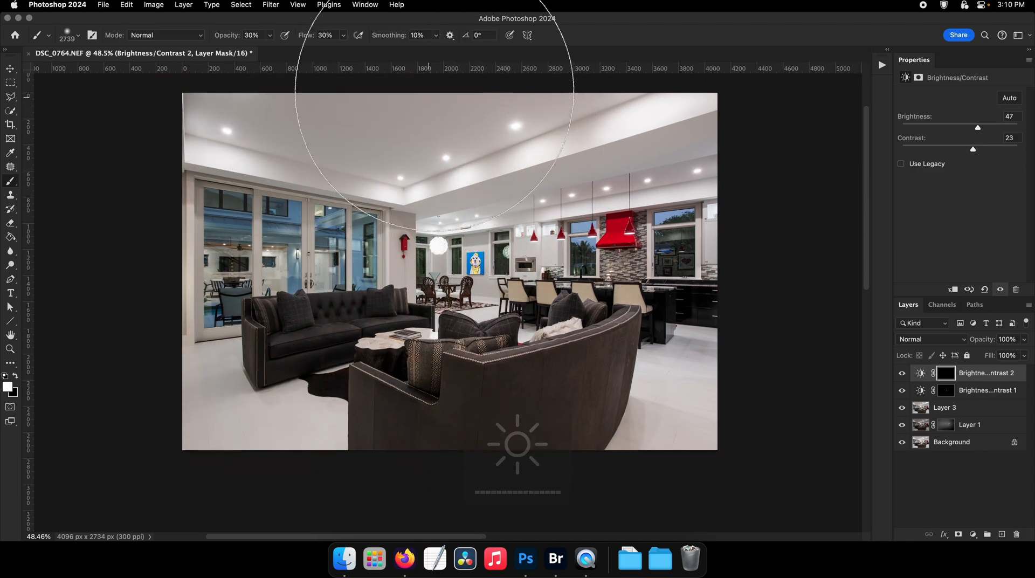
mouse_move(437, 81)
mouse_down()
mouse_move(664, 79)
mouse_move(325, 280)
mouse_move(198, 326)
mouse_up()
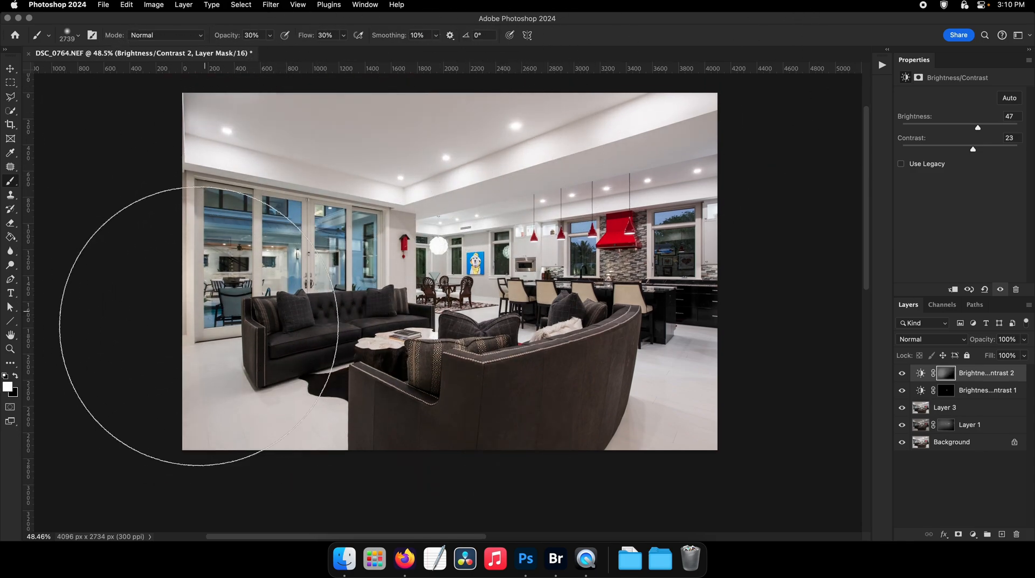
drag(298, 290, 242, 290)
drag(700, 328, 226, 416)
- Build up more white on the mask across the room and ceiling, resizing the 30% opacity soft brush between about 2278 and 1561 px
drag(485, 360, 550, 360)
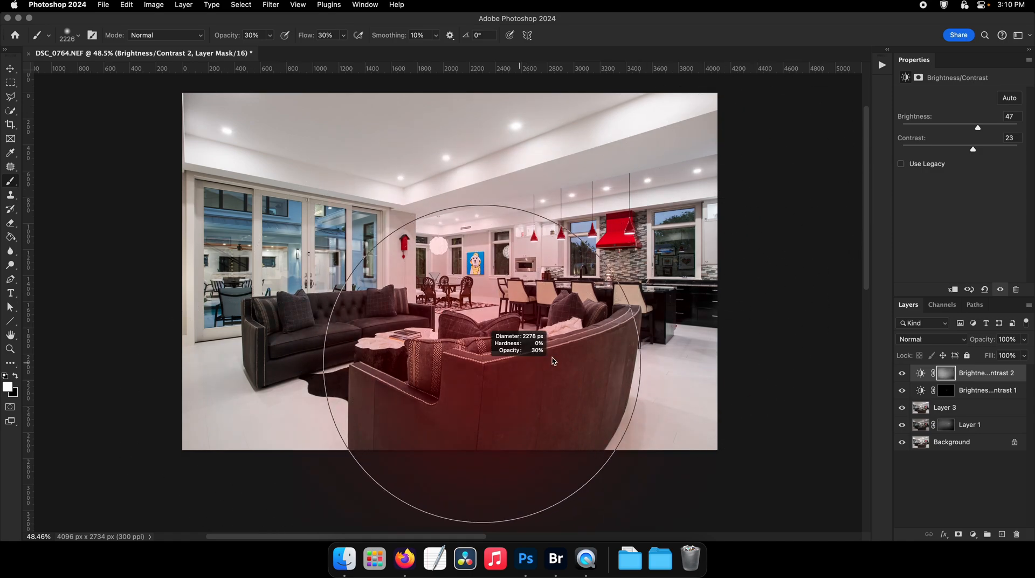
drag(662, 223, 224, 365)
drag(300, 330, 246, 329)
drag(287, 221, 235, 221)
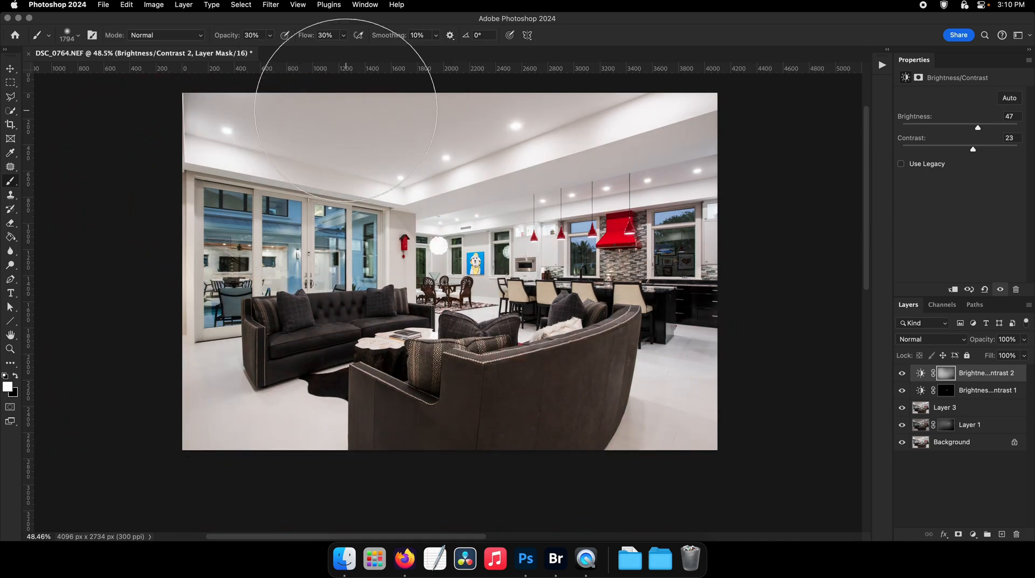
drag(339, 136, 275, 136)
drag(407, 162, 436, 168)
drag(647, 235, 599, 234)
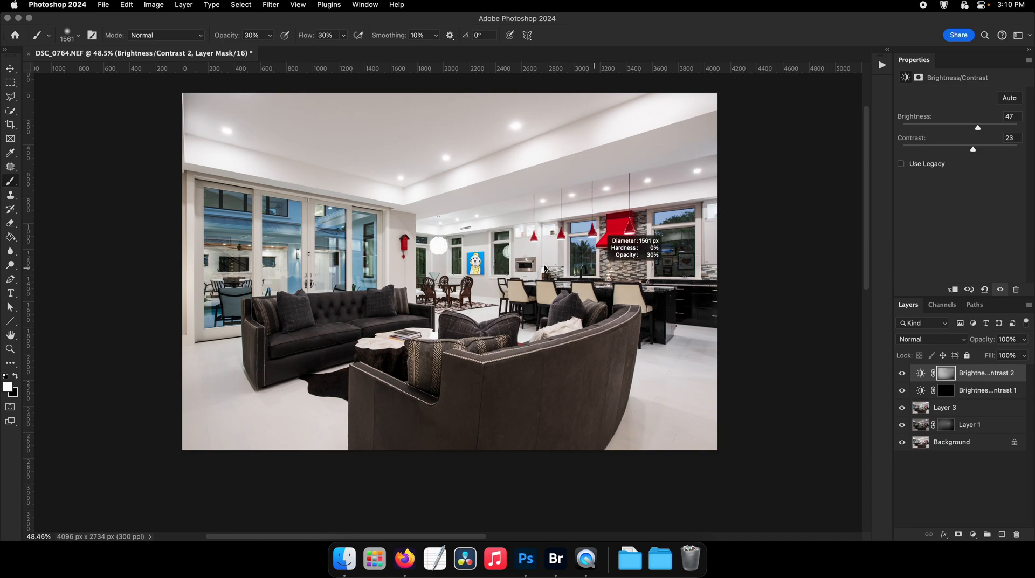
- Paint black on the mask over the dining and kitchen area with a smaller soft brush, and add white over the foreground floor
key(x)
drag(472, 263, 546, 200)
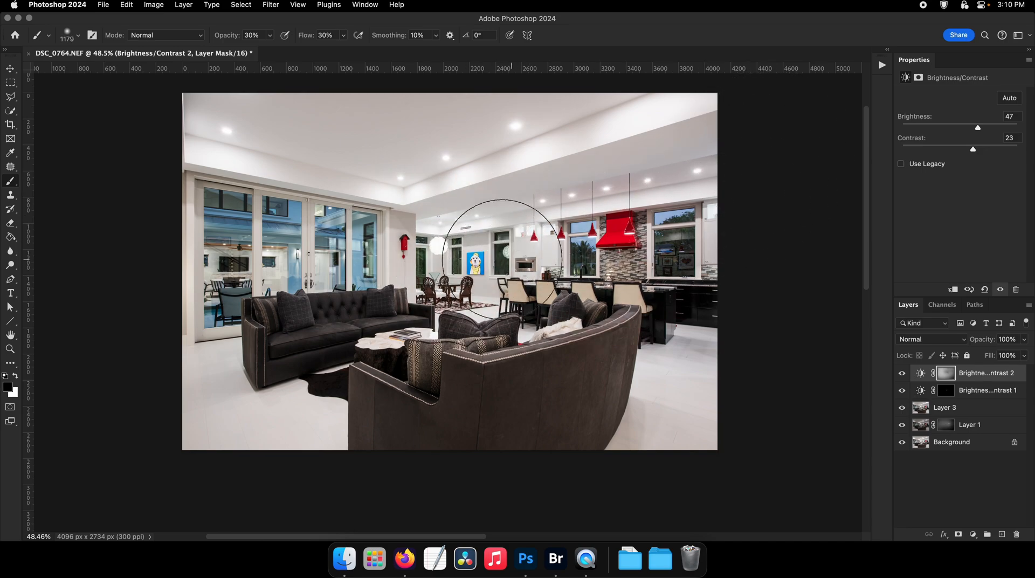
drag(502, 259, 530, 259)
key(x)
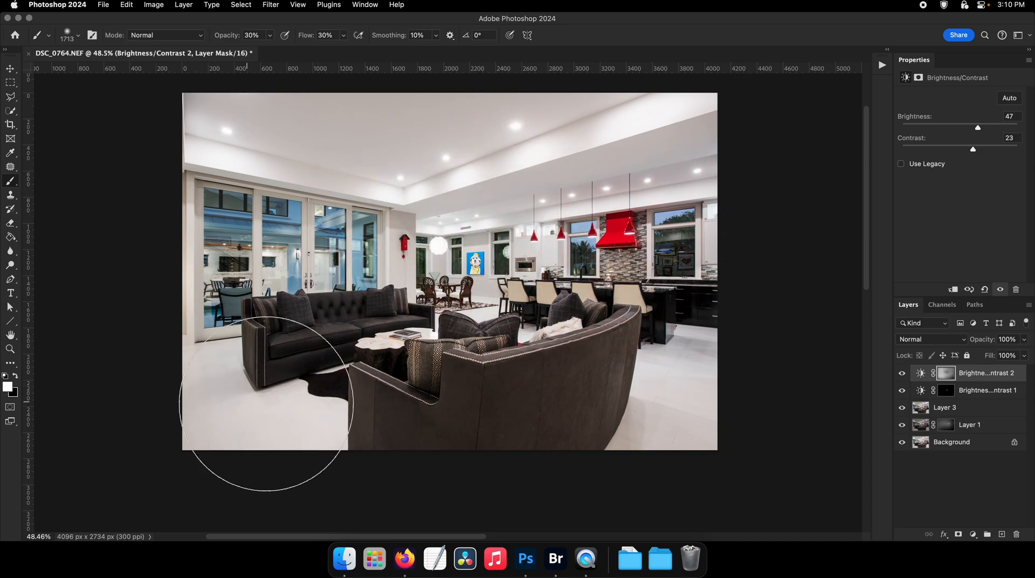
drag(603, 413, 551, 425)
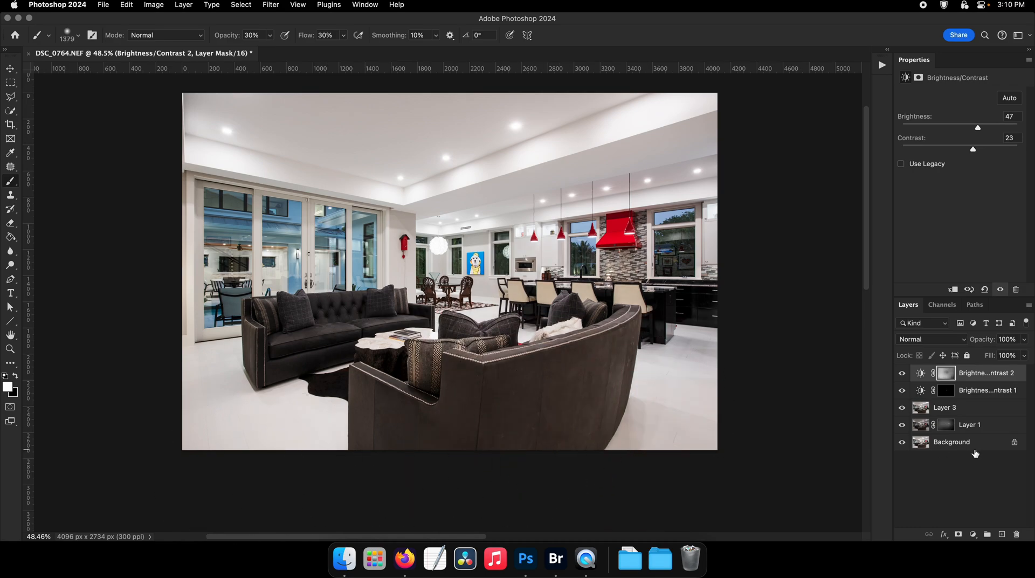
key(v)
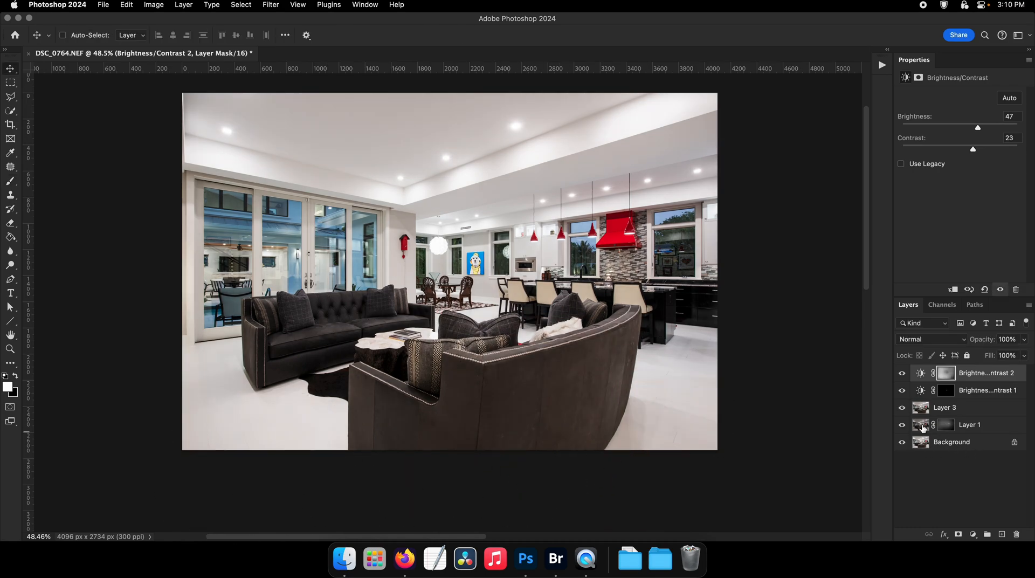
- Stamp all visible layers into a new merged layer above the second Brightness/Contrast adjustment
drag(516, 272, 647, 272)
click(988, 392)
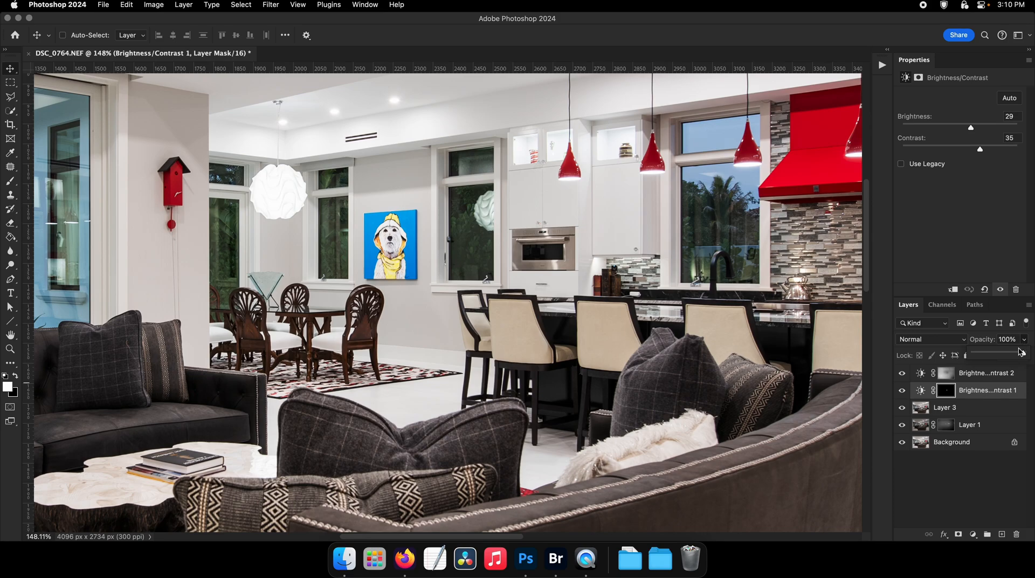
click(994, 374)
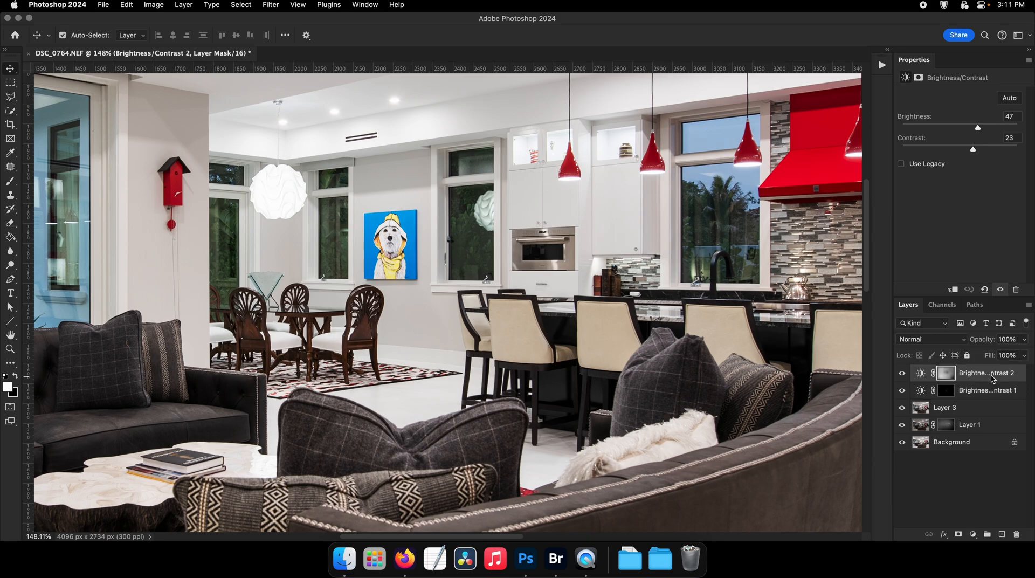
key(super+alt+shift+e)
key(super+0)
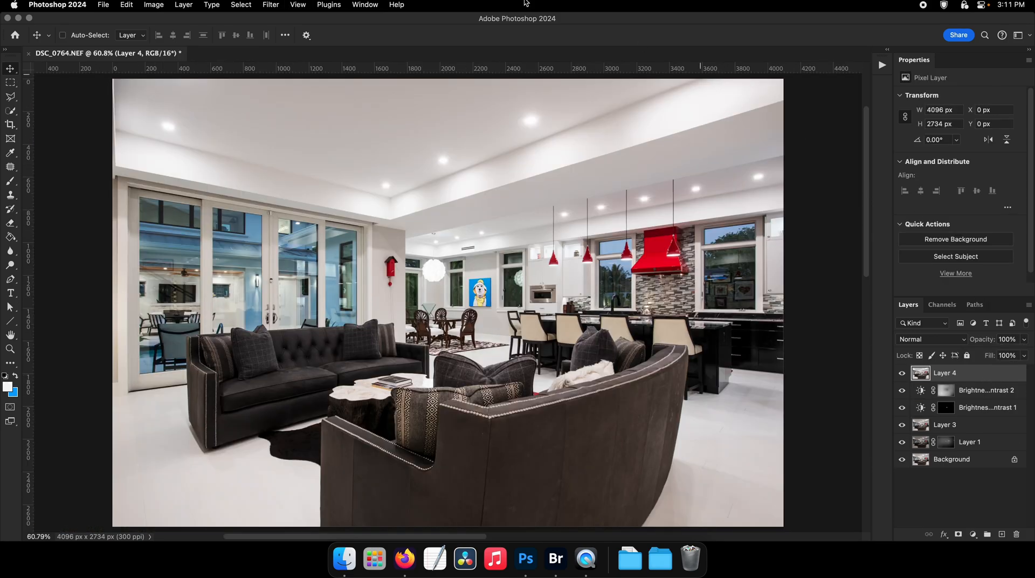
- Convert the image from RGB to Lab Color mode without flattening the layers
click(270, 4)
mouse_move(153, 4)
click(301, 77)
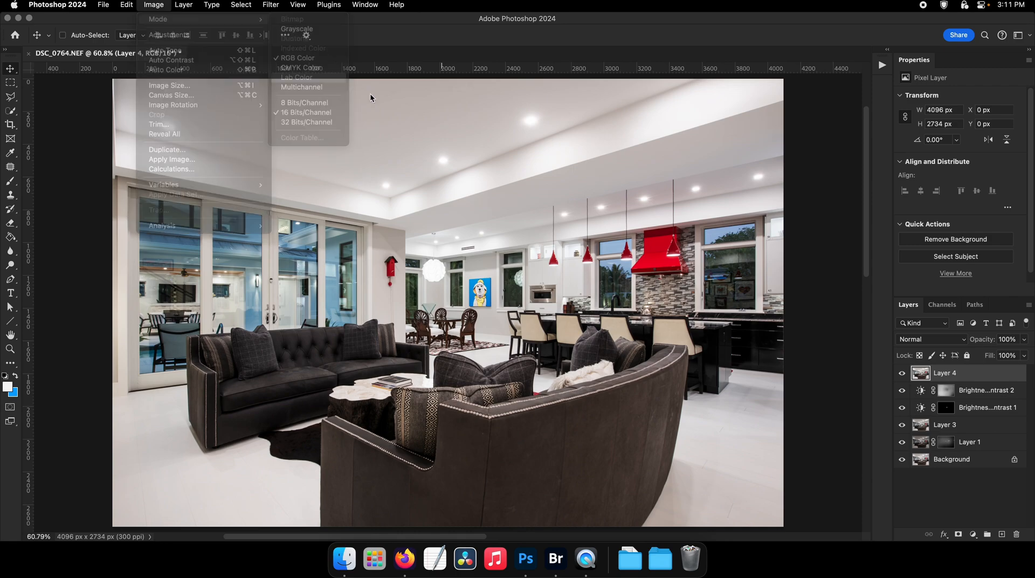
click(517, 222)
- Run the lab_sharpening action on Layer 4 and merge the sharpened layer down into it
click(882, 66)
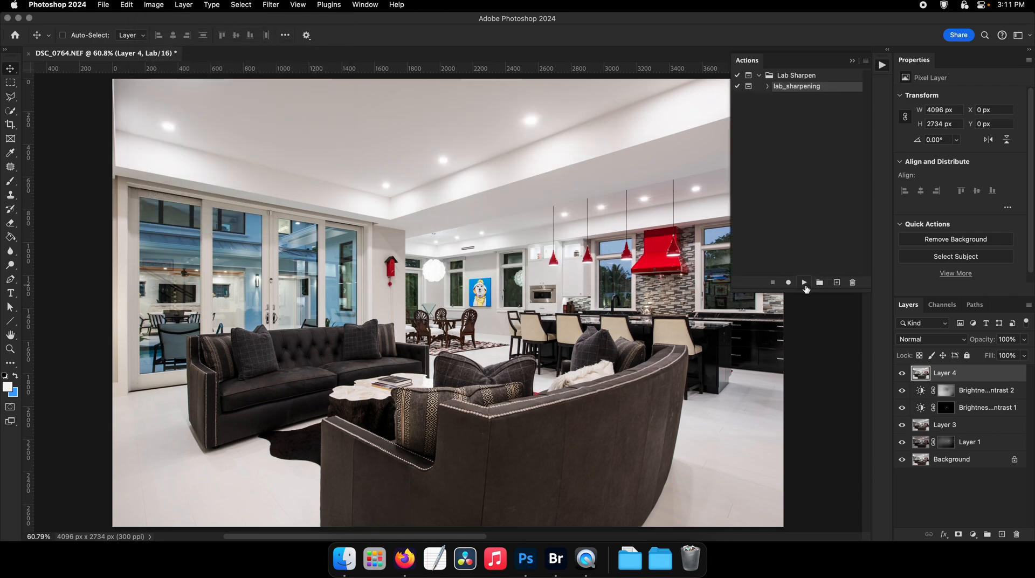
click(806, 289)
click(564, 132)
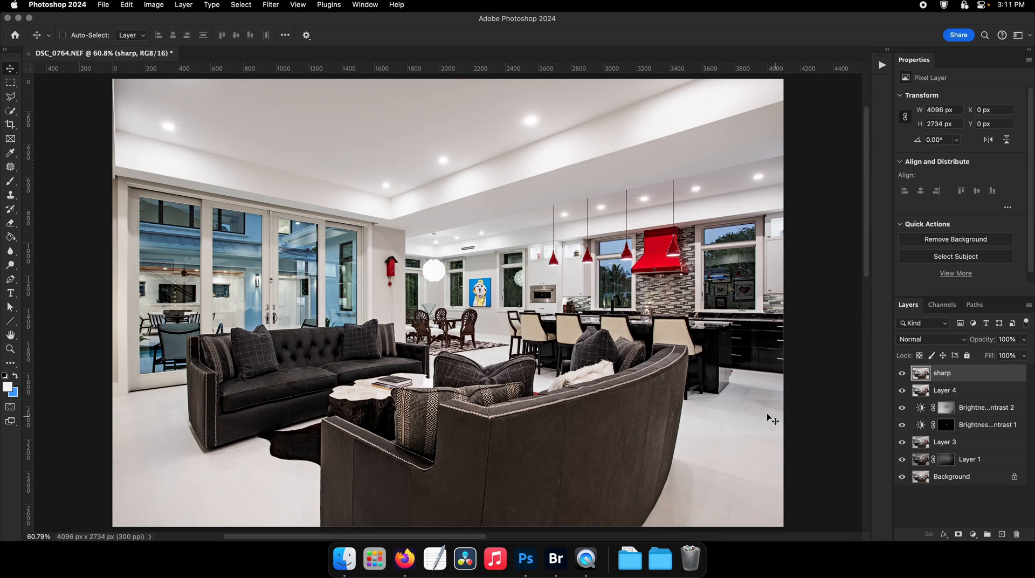
key(super+e)
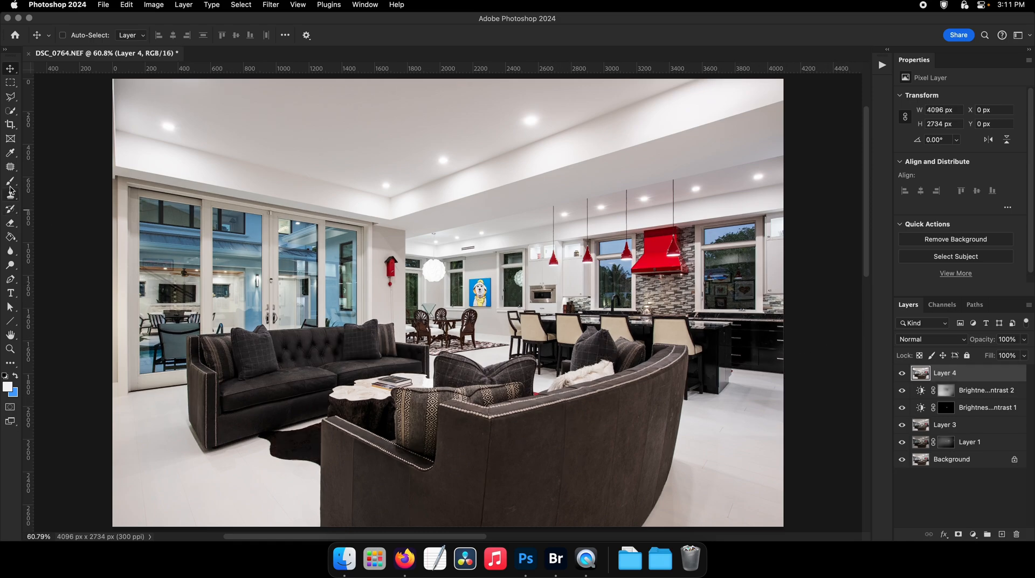
- Remove the marks on the lower back panel of the foreground sofa with a Spot Healing Brush of about 41 px
click(11, 167)
click(43, 165)
key(z)
drag(487, 428, 419, 371)
scroll(428, 381, up, 5)
key(j)
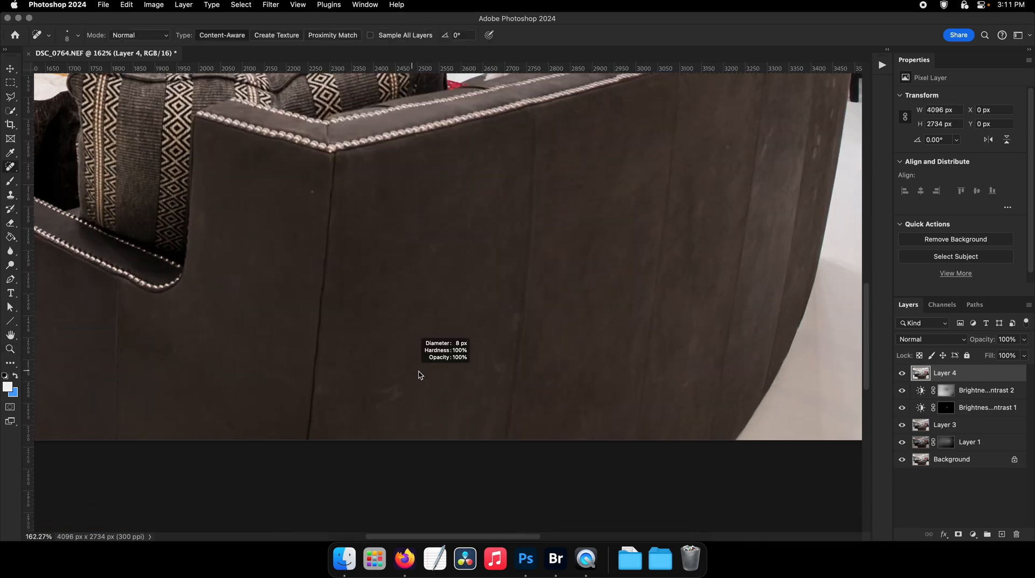
scroll(486, 324, up, 1)
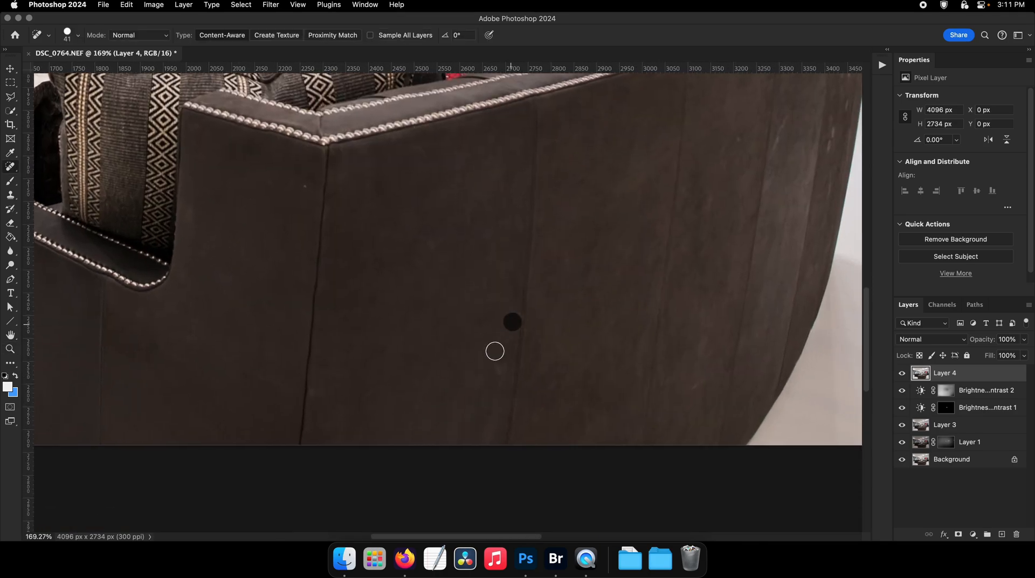
drag(504, 373, 488, 385)
drag(460, 393, 201, 515)
drag(504, 301, 497, 302)
- Heal the scuffs along the curved end and lower back of the foreground sofa with Spot Healing Brush sizes 23 and 30 px
scroll(521, 268, up, 5)
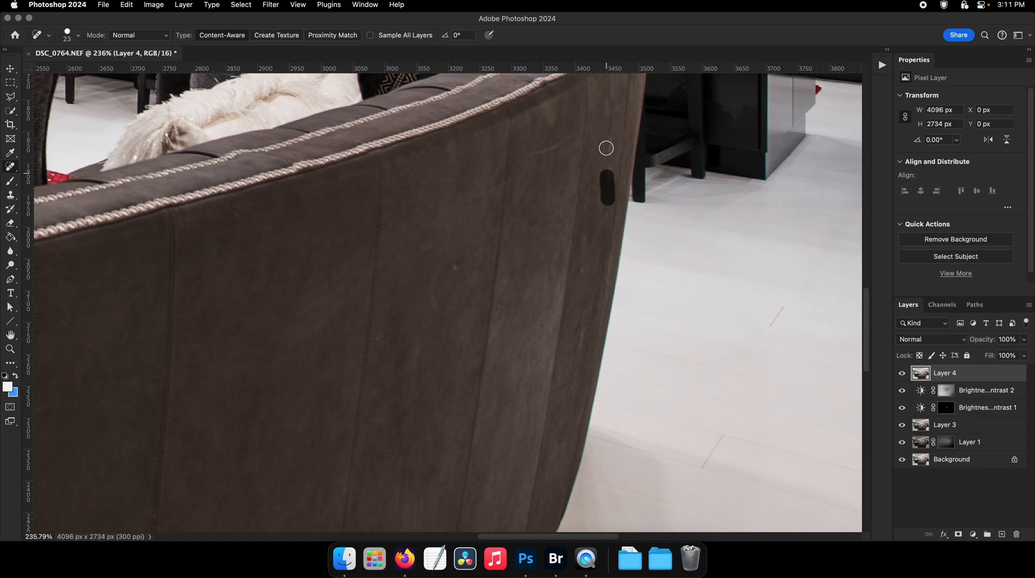
scroll(455, 263, down, 10)
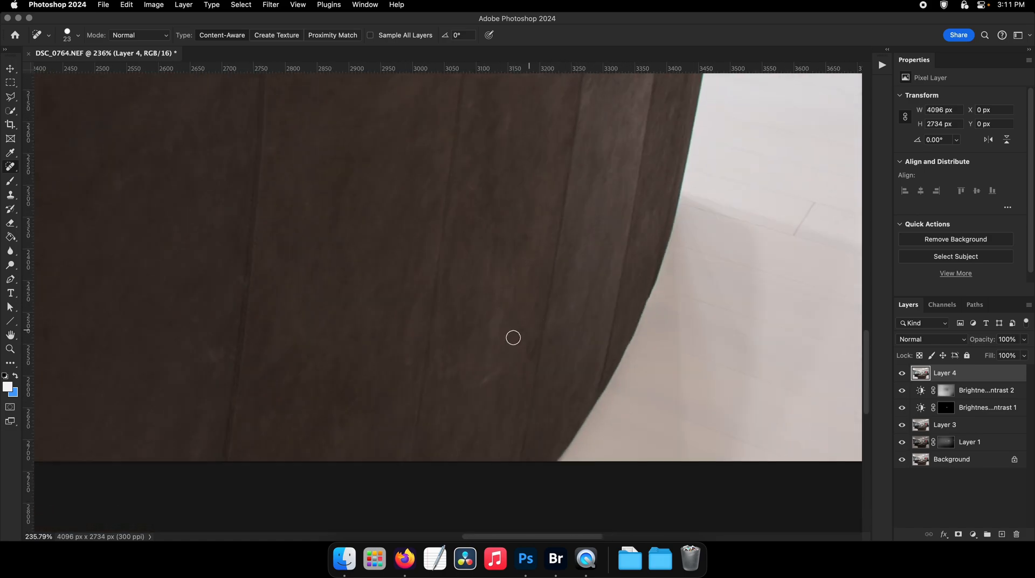
scroll(431, 327, left, 10)
scroll(431, 327, down, 2)
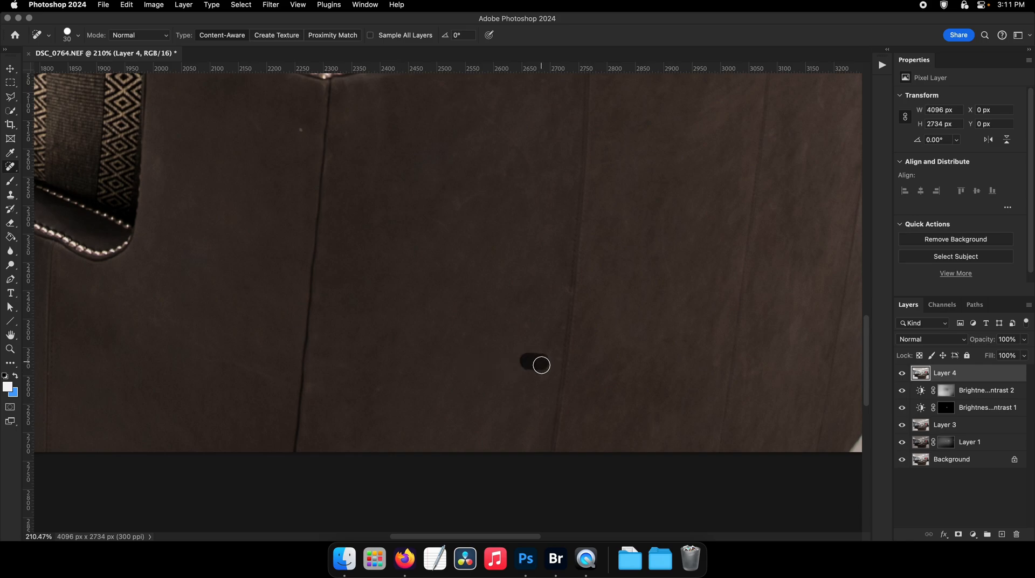
scroll(441, 262, down, 15)
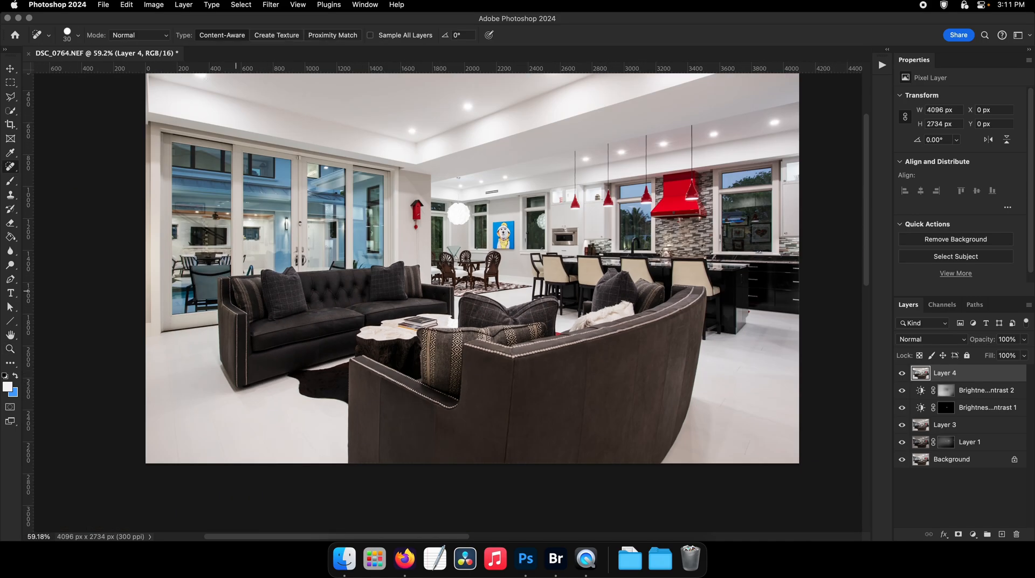
- Convert the retouched image to Lab Color mode again, keeping the layers unflattened
click(211, 5)
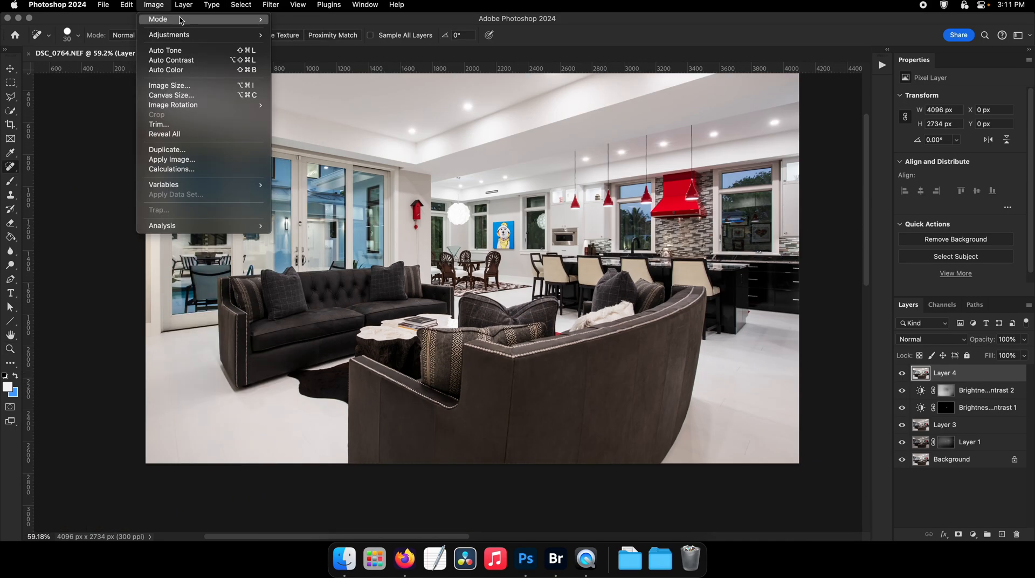
mouse_move(161, 19)
click(328, 79)
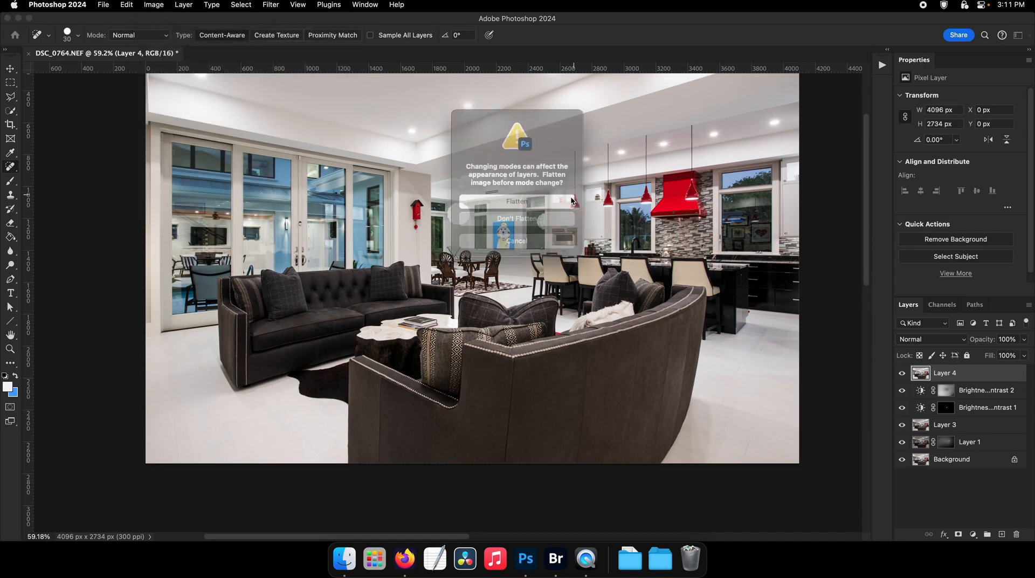
click(542, 218)
- Run the lab_sharpening action on Layer 4, accepting Unsharp Mask at 50% amount, 20.0 pixels radius and threshold 2
click(882, 65)
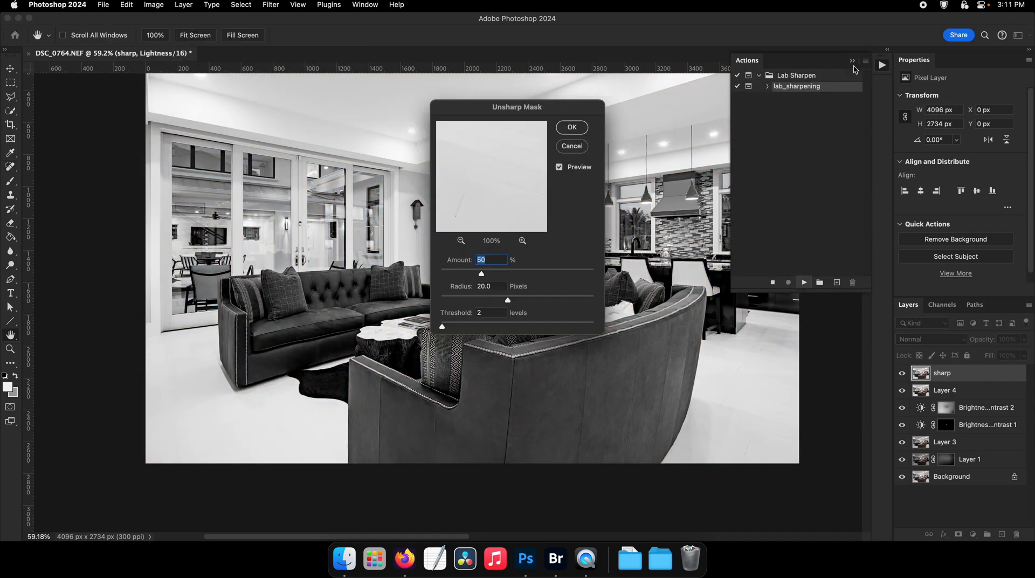
click(853, 61)
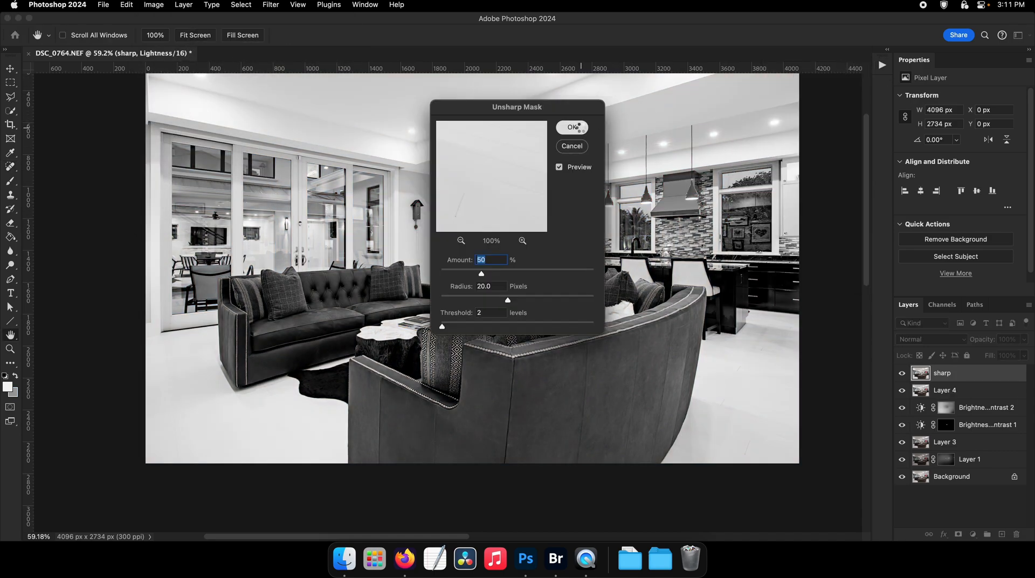
click(572, 127)
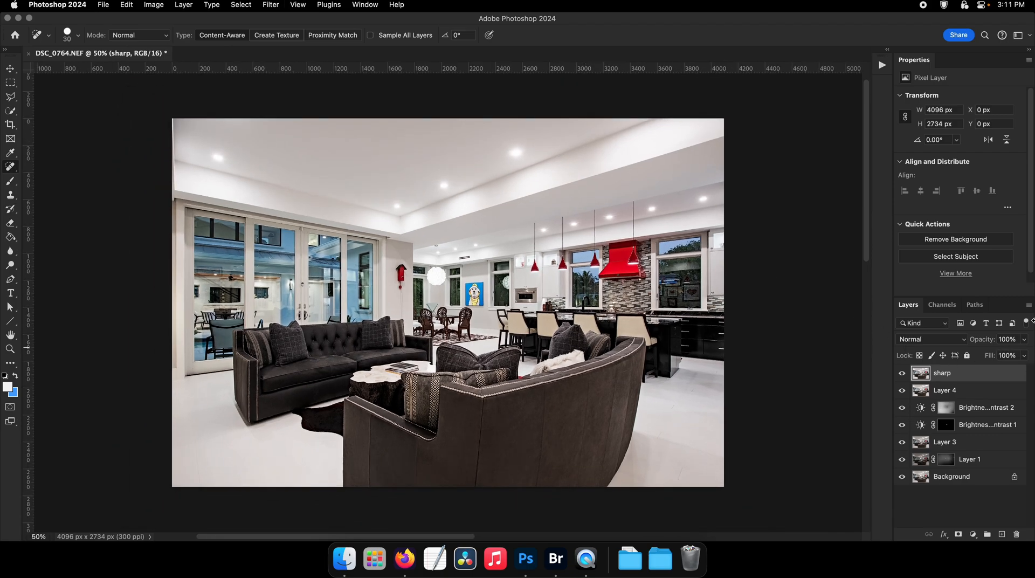
- Examine the sharpened detail around the sofas, dining area and kitchen up close, ending with the whole photo in view
key(super+space)
drag(249, 300, 313, 301)
drag(151, 314, 307, 334)
key(super+space)
drag(471, 356, 441, 355)
drag(613, 351, 440, 356)
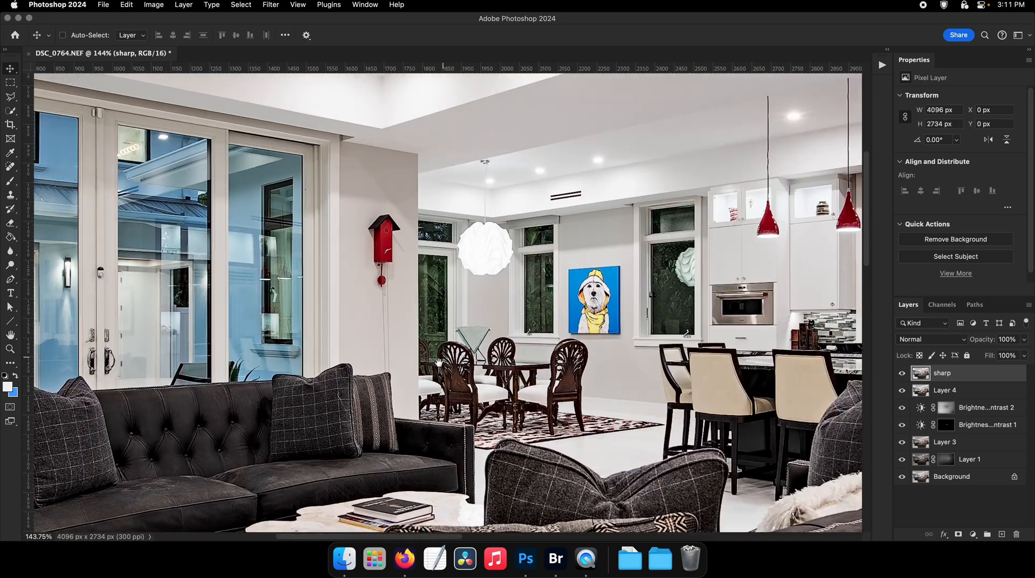
drag(558, 345, 456, 359)
drag(736, 339, 520, 394)
drag(521, 394, 506, 394)
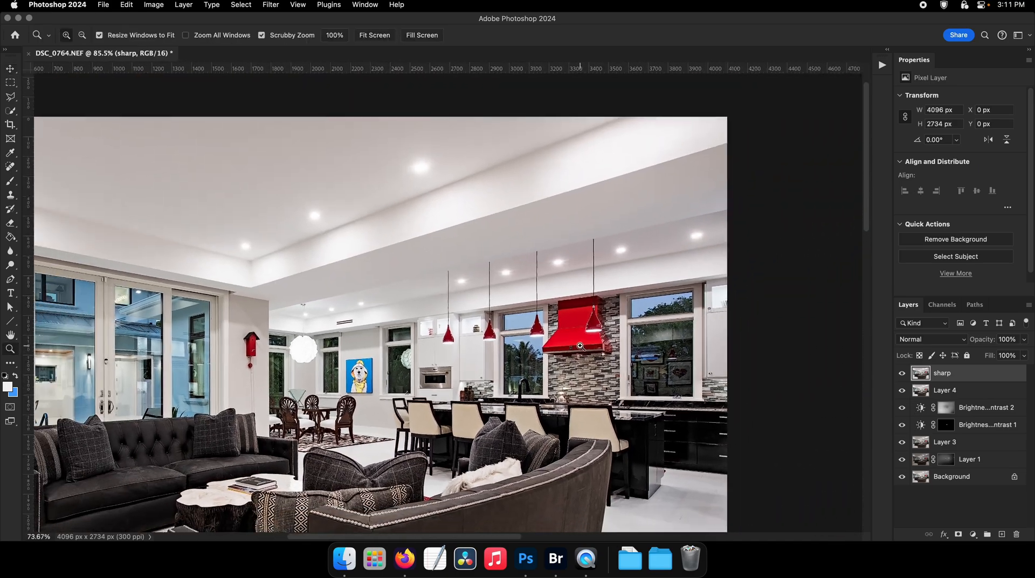
key(super+0)
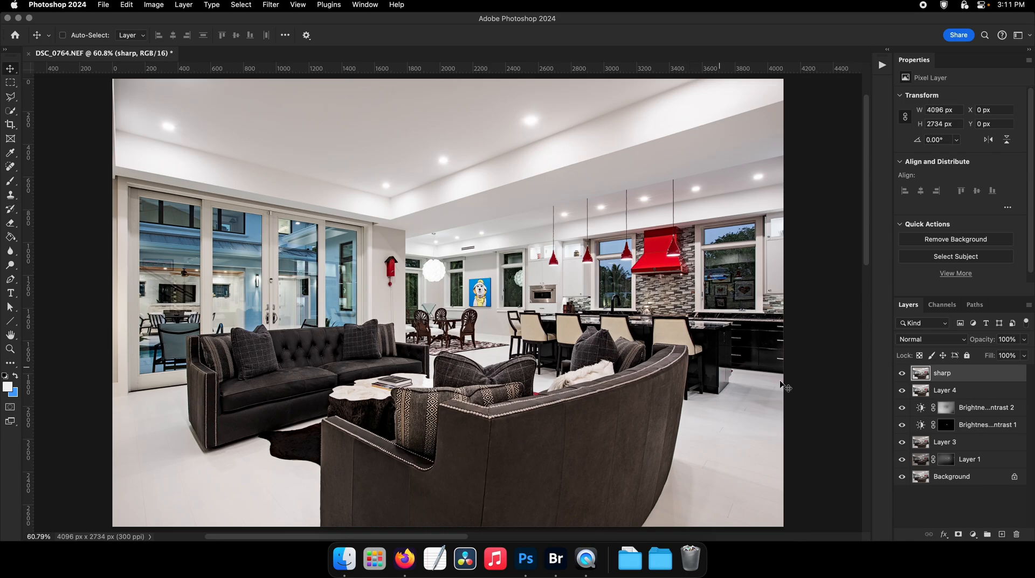